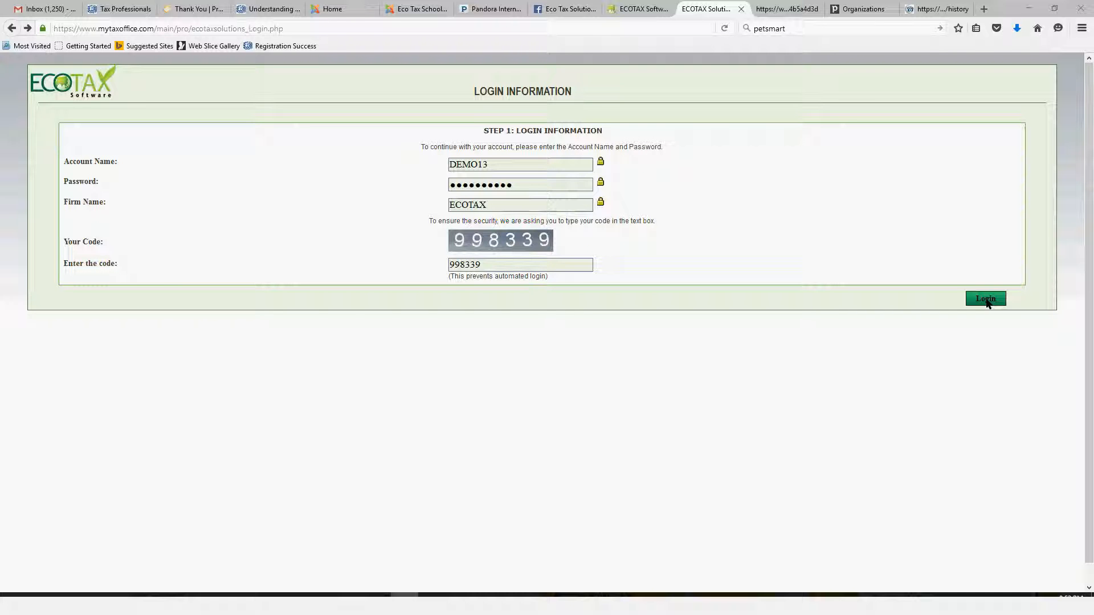
# Log in with the filled-in account details, continue past the welcome page and open the Manage Returns client list
pyautogui.click(986, 300)
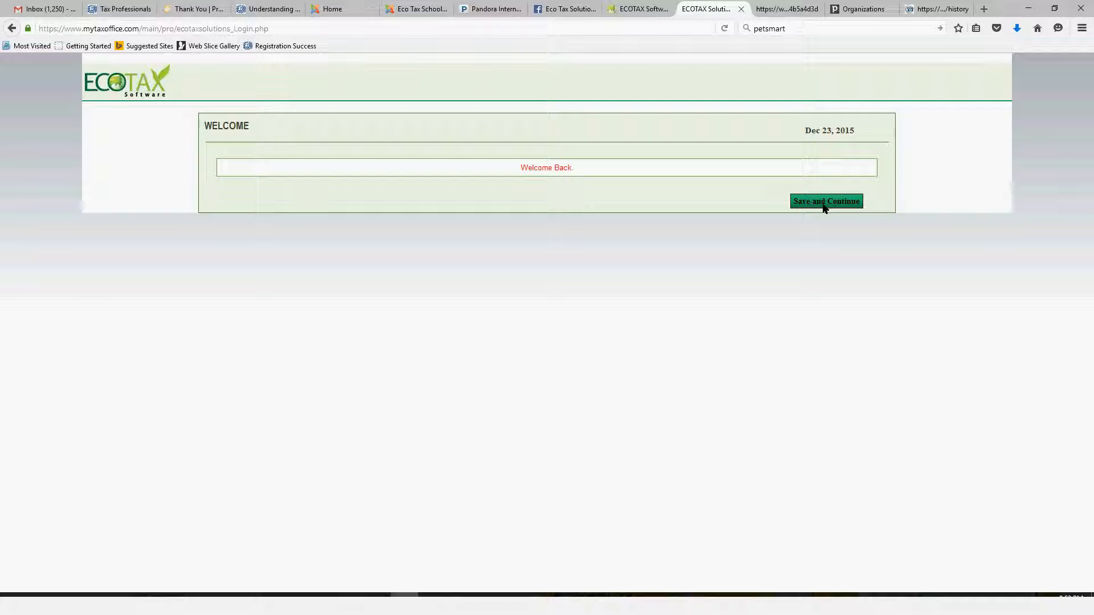
pyautogui.click(823, 204)
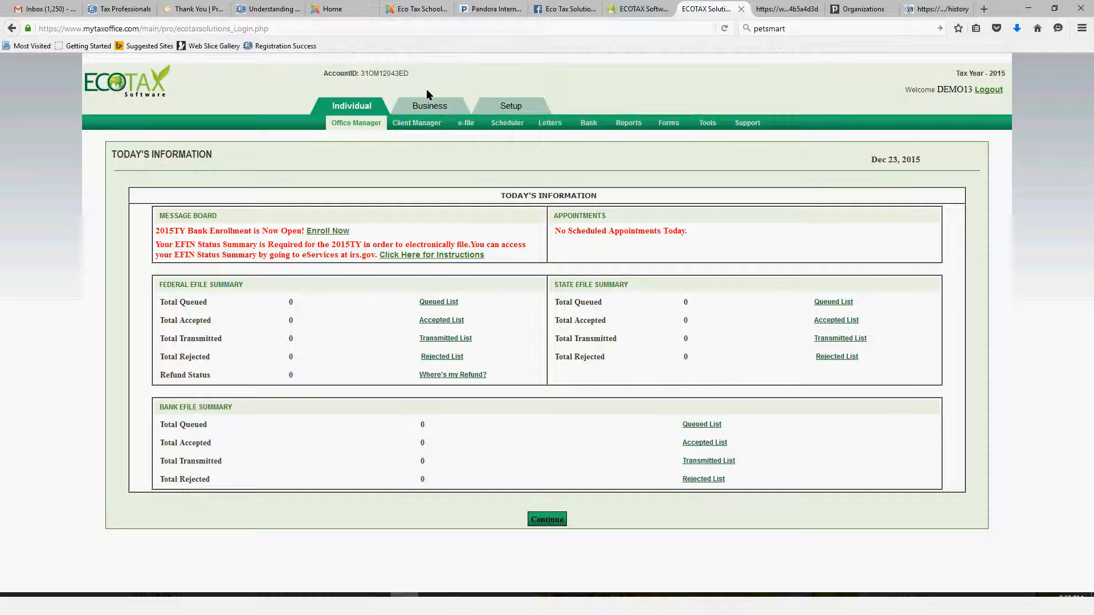
pyautogui.moveTo(421, 123)
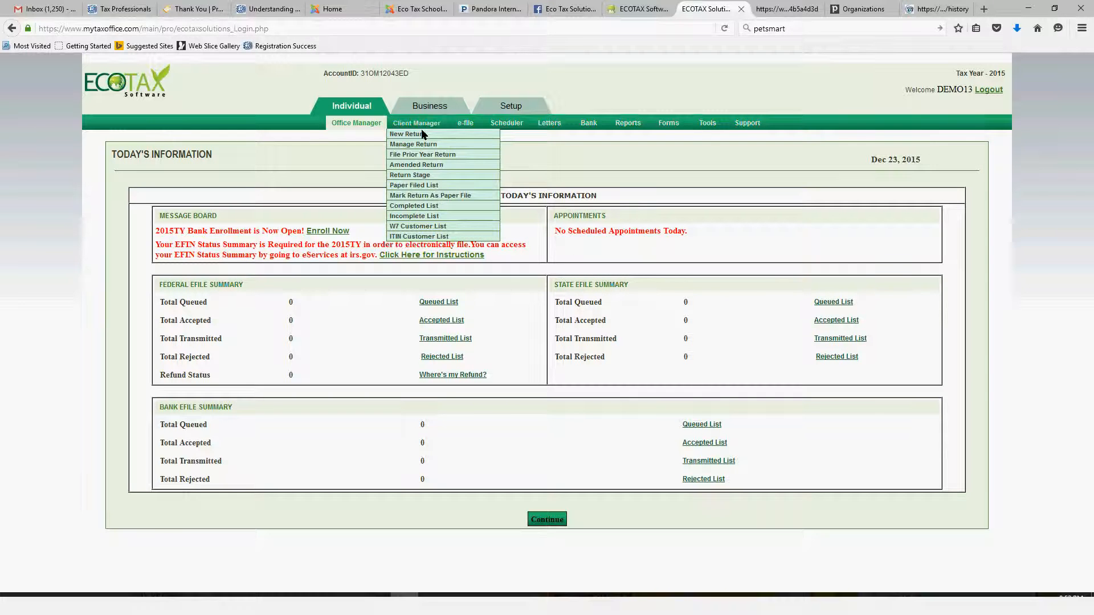
pyautogui.click(422, 133)
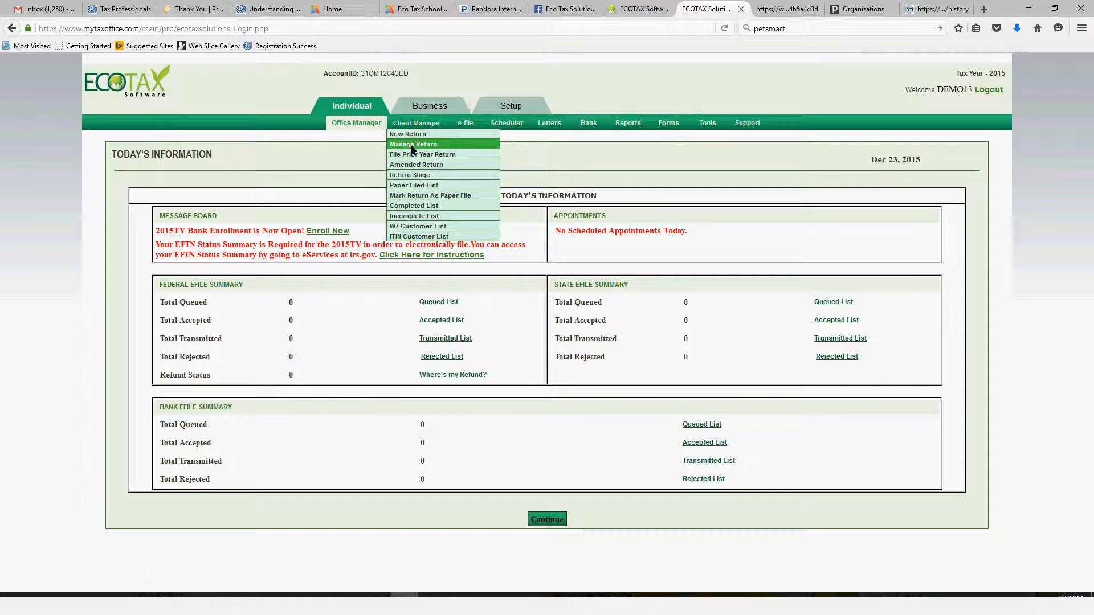
pyautogui.click(412, 147)
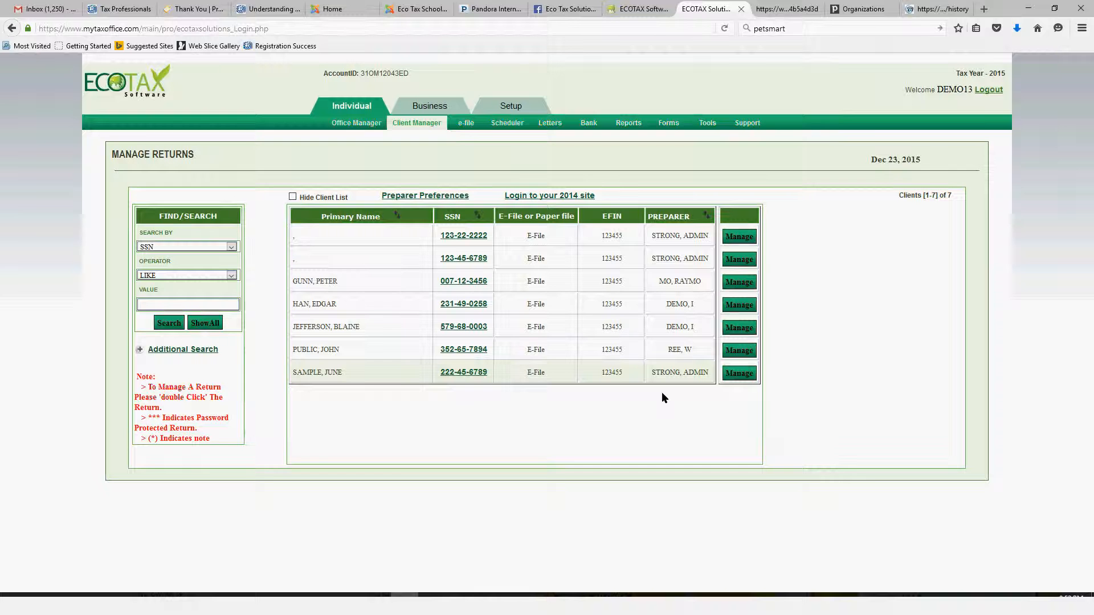
# Open the last listed client's return for editing in Direct Input mode
pyautogui.click(739, 373)
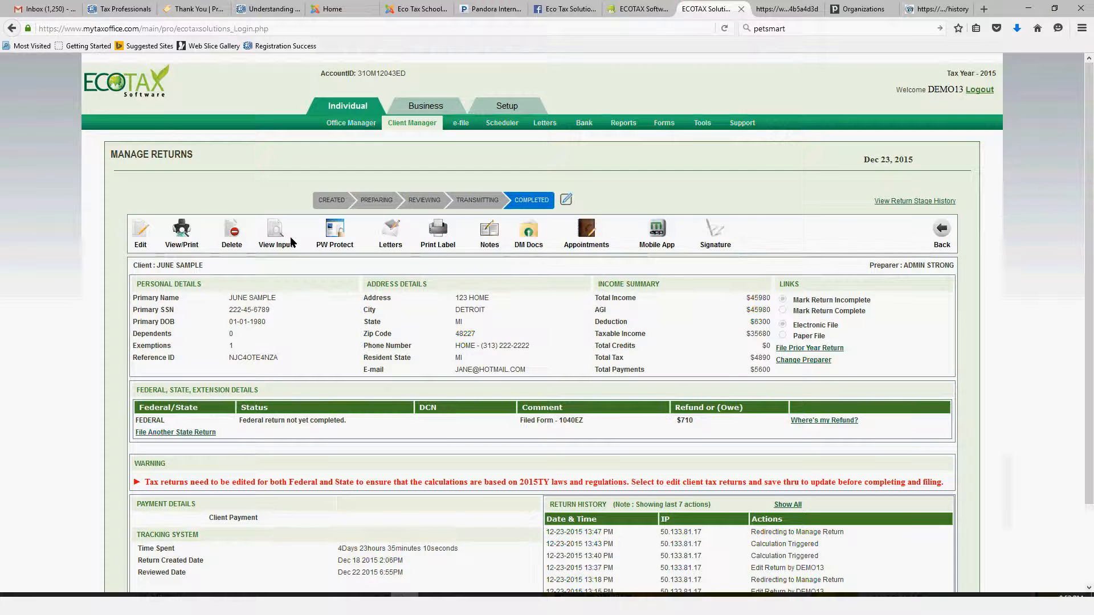
pyautogui.click(145, 236)
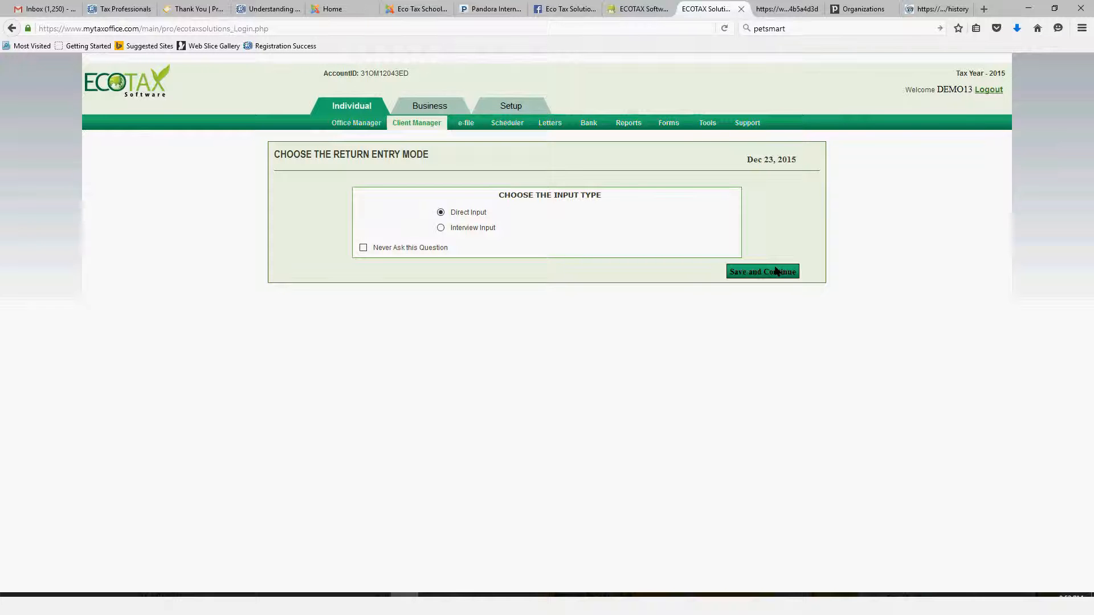
pyautogui.click(775, 271)
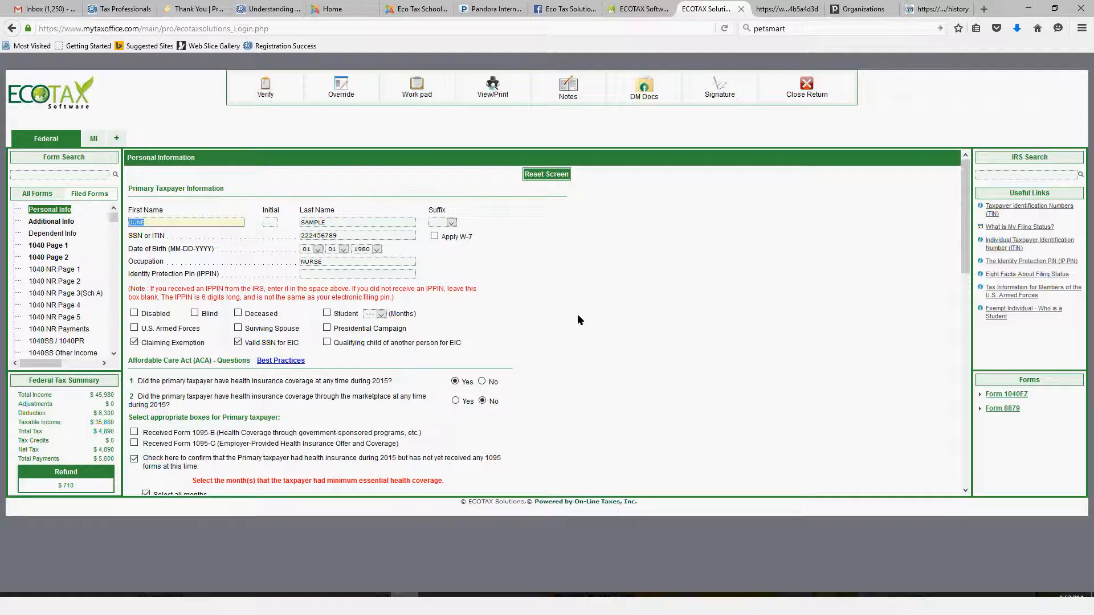
# Review the Personal Information form from taxpayer details through bank information and save it
pyautogui.scroll(-3, 577, 320)
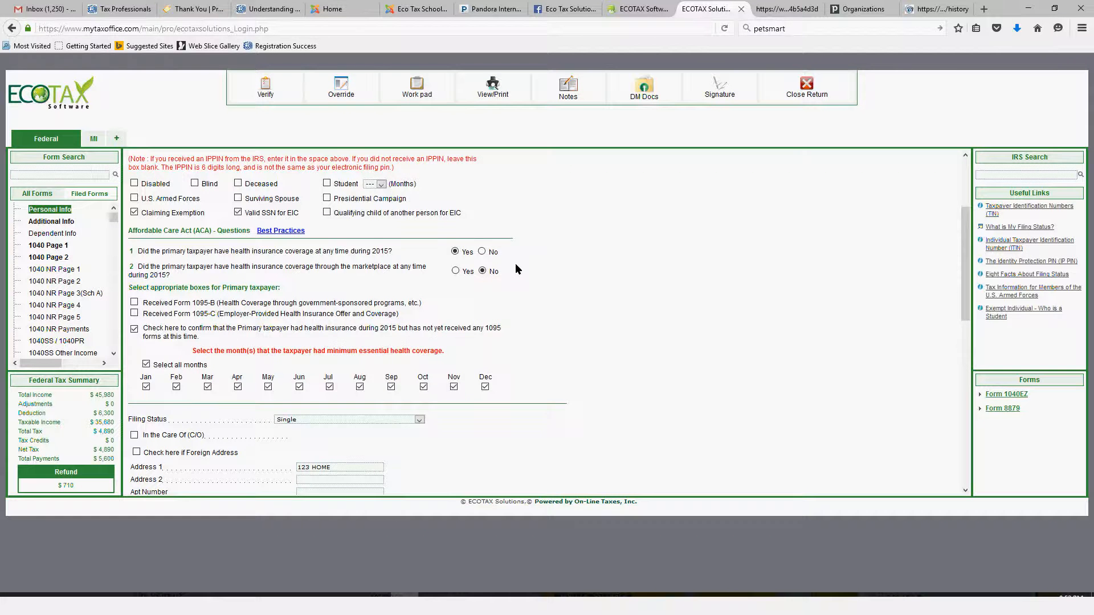
pyautogui.scroll(-3, 515, 263)
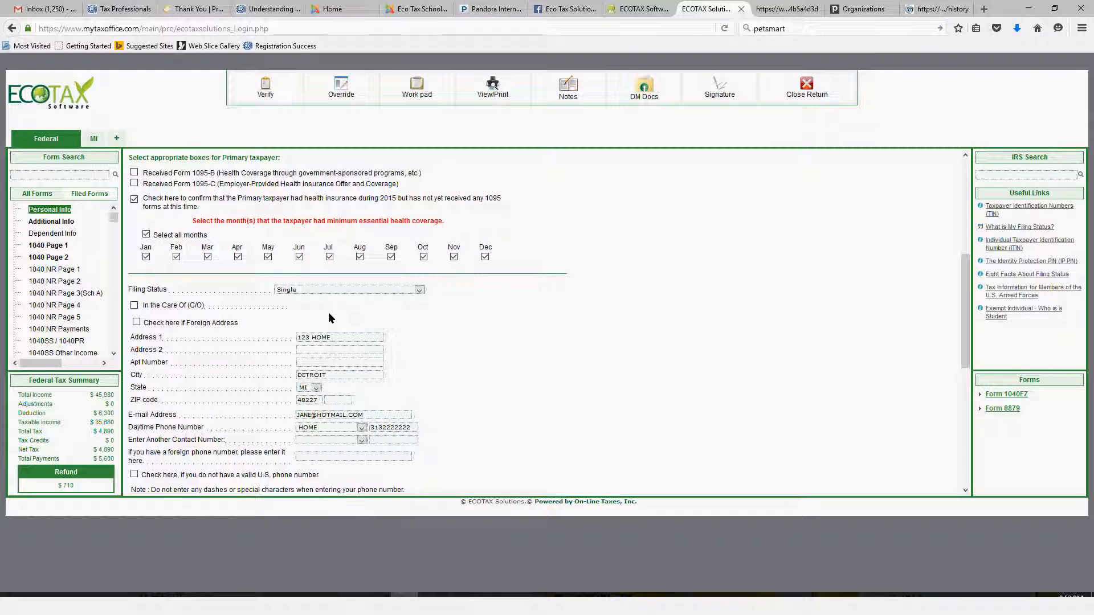
pyautogui.scroll(-2, 407, 291)
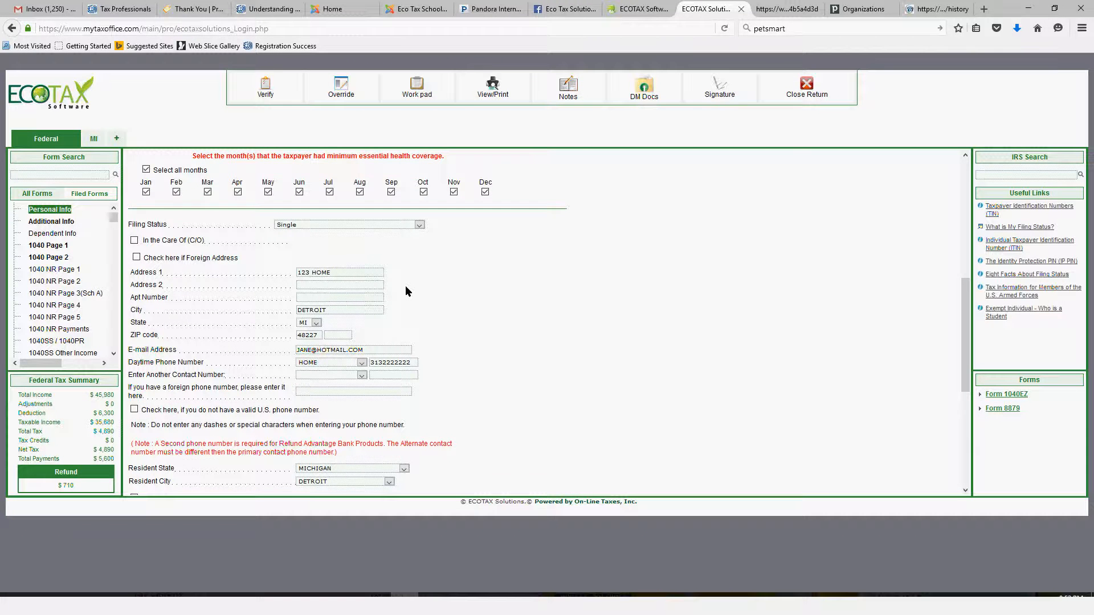
pyautogui.scroll(-3, 405, 286)
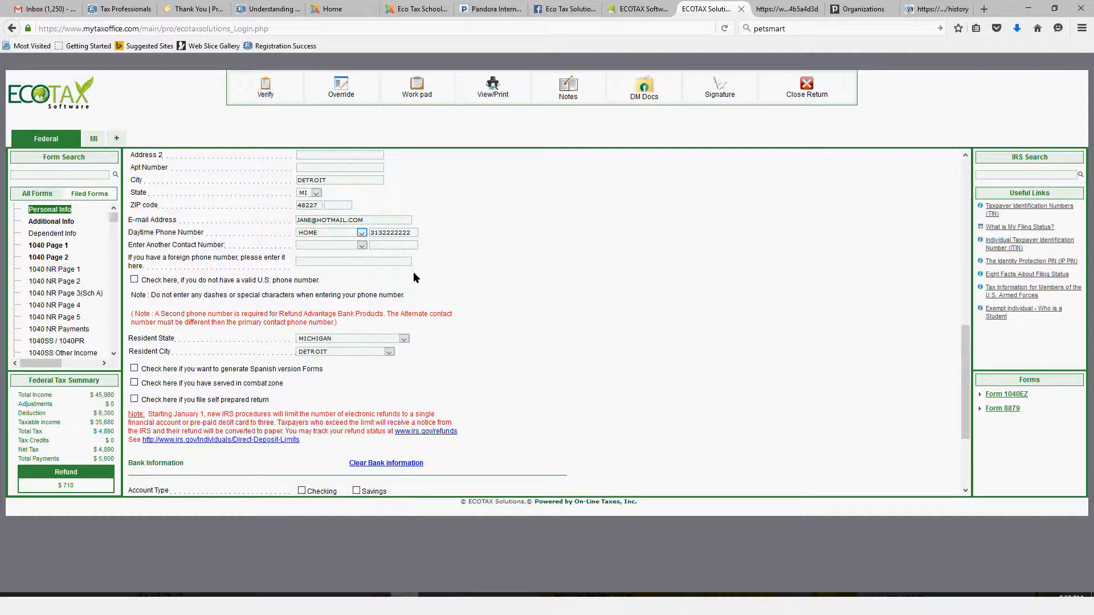
pyautogui.scroll(-4, 414, 277)
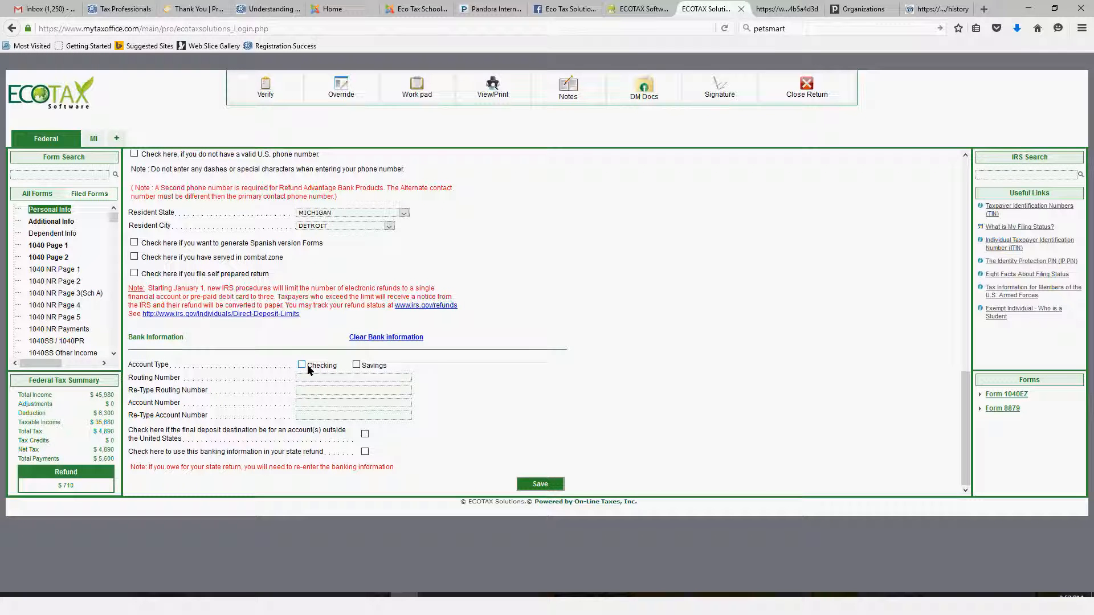
pyautogui.click(541, 484)
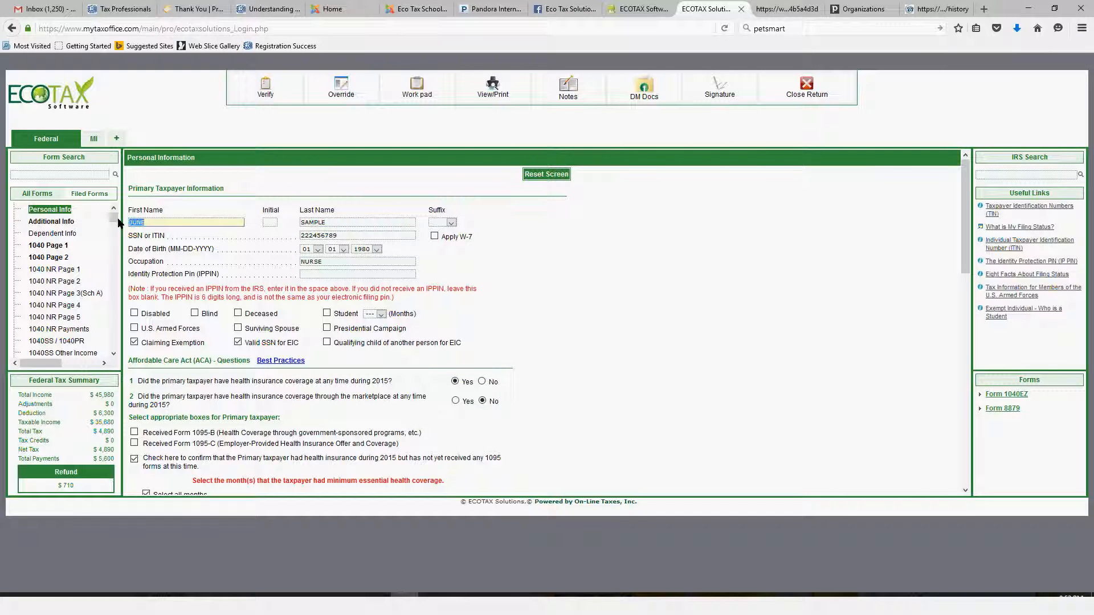
# Open the Additional Info form, check the primary taxpayer's ID card details and save them
pyautogui.moveTo(118, 222); pyautogui.dragTo(118, 222)
pyautogui.click(57, 222)
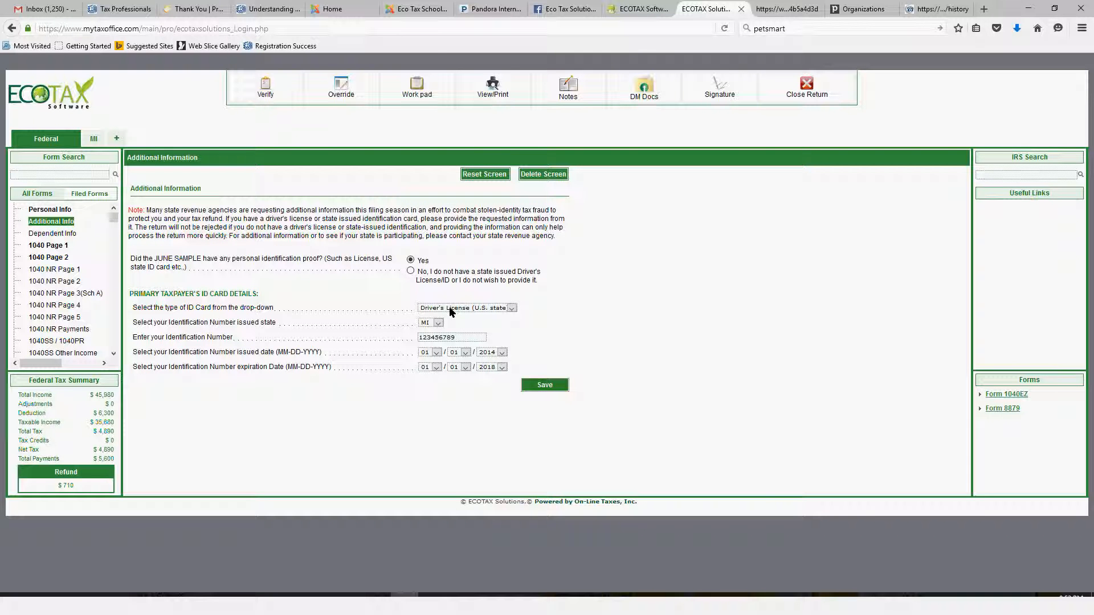
pyautogui.click(449, 311)
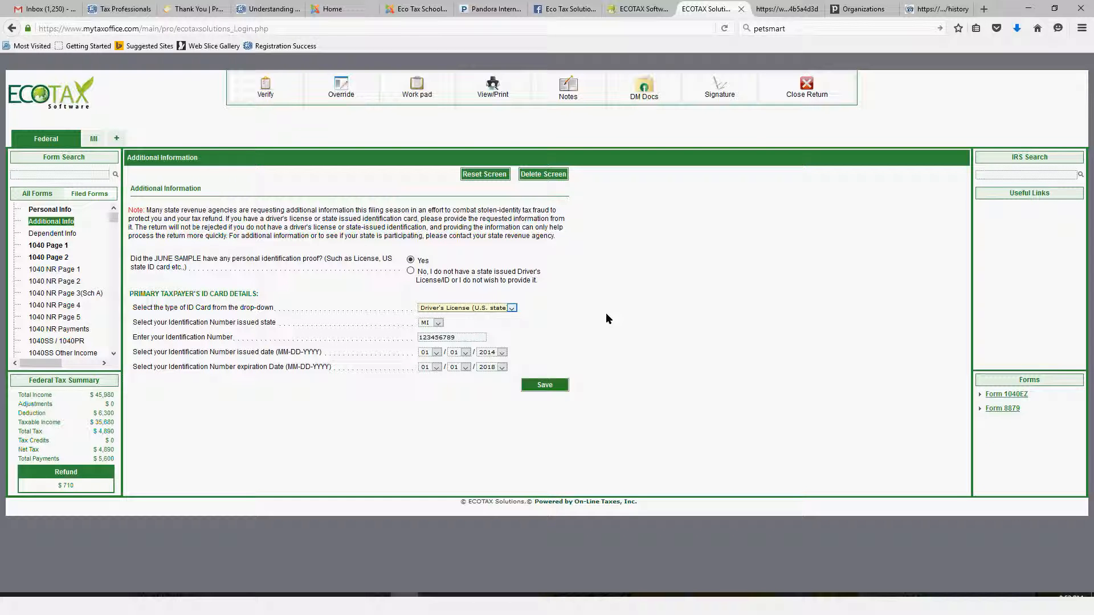
pyautogui.click(550, 385)
pyautogui.click(551, 387)
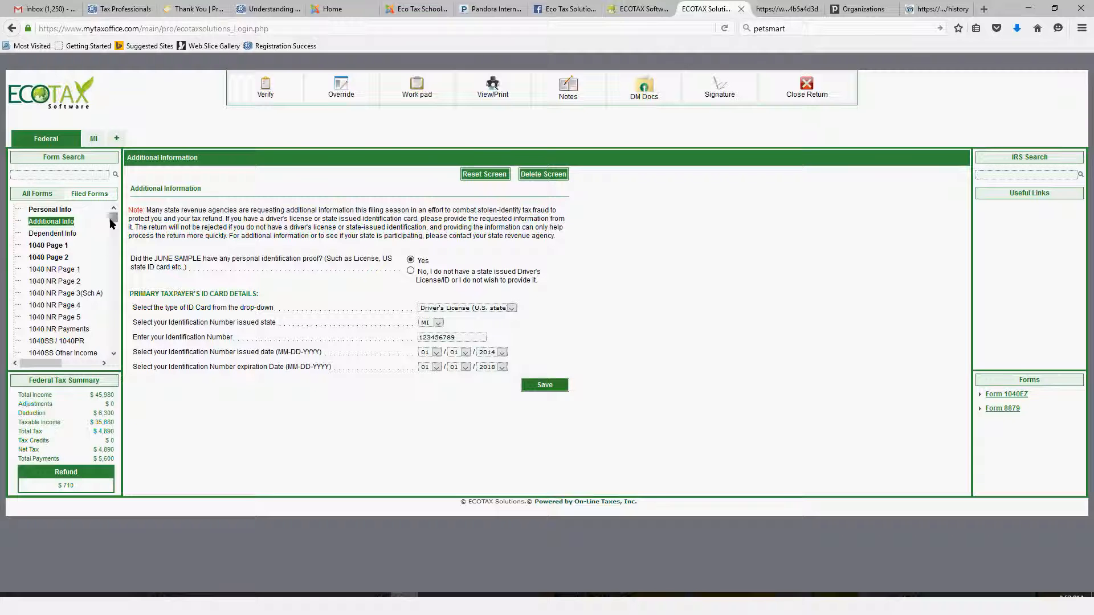
# Open the CITY HOSPITAL W2 entry for editing, review its employer, wage and state boxes, and save it
pyautogui.moveTo(110, 218); pyautogui.dragTo(112, 228)
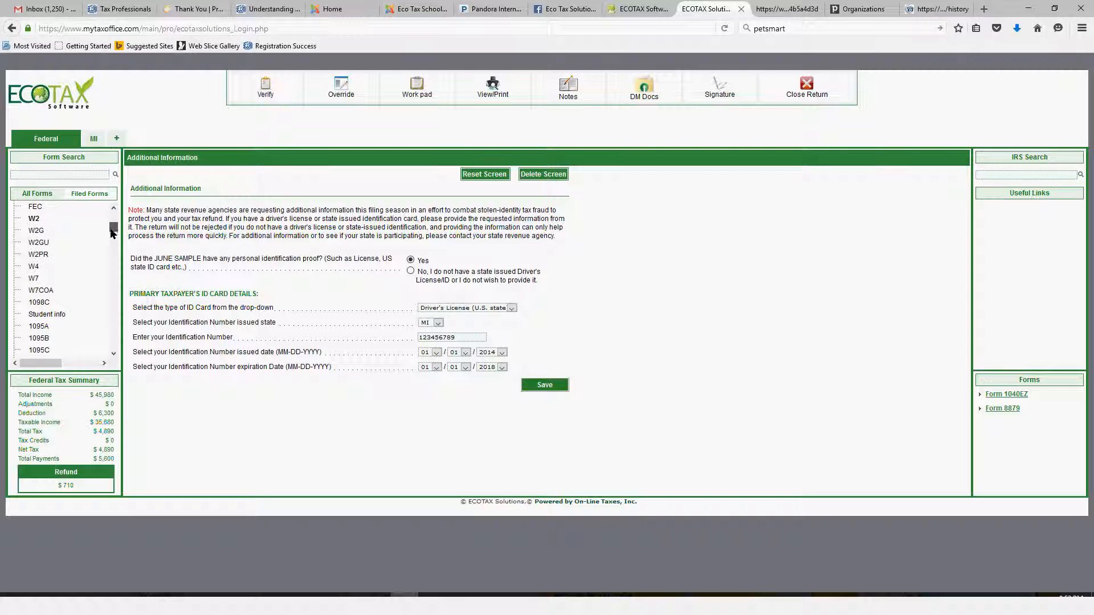
pyautogui.click(42, 217)
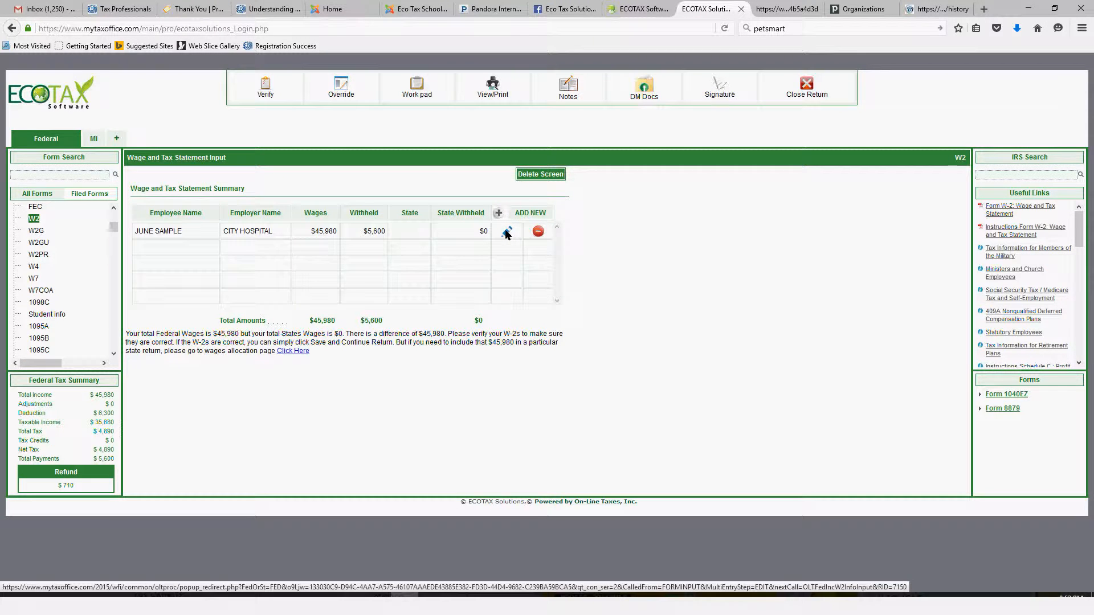
pyautogui.click(507, 232)
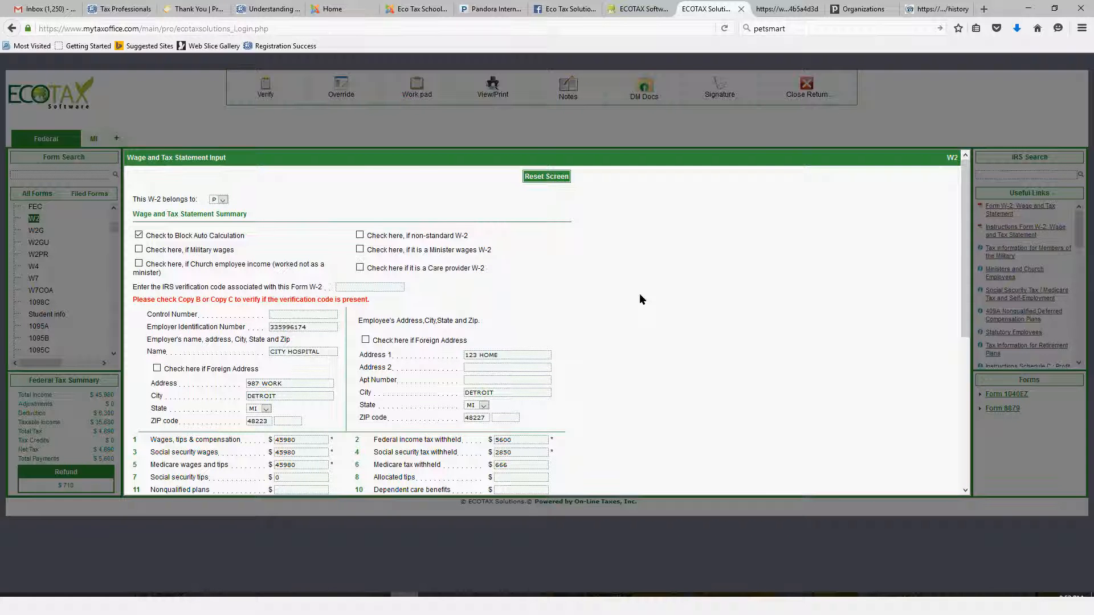
pyautogui.scroll(-3, 642, 300)
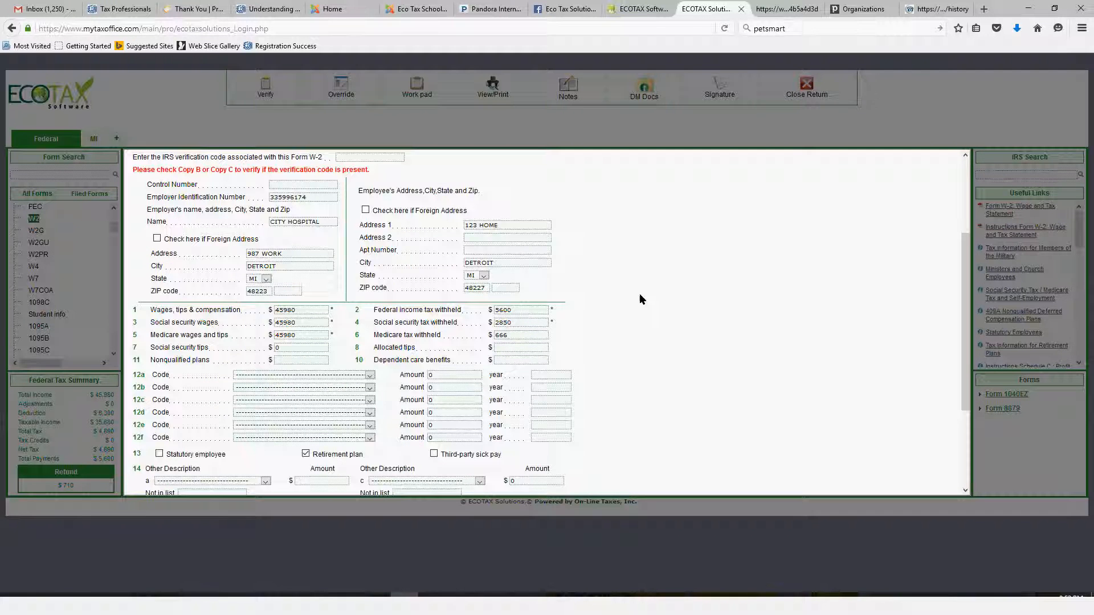
pyautogui.scroll(2, 254, 349)
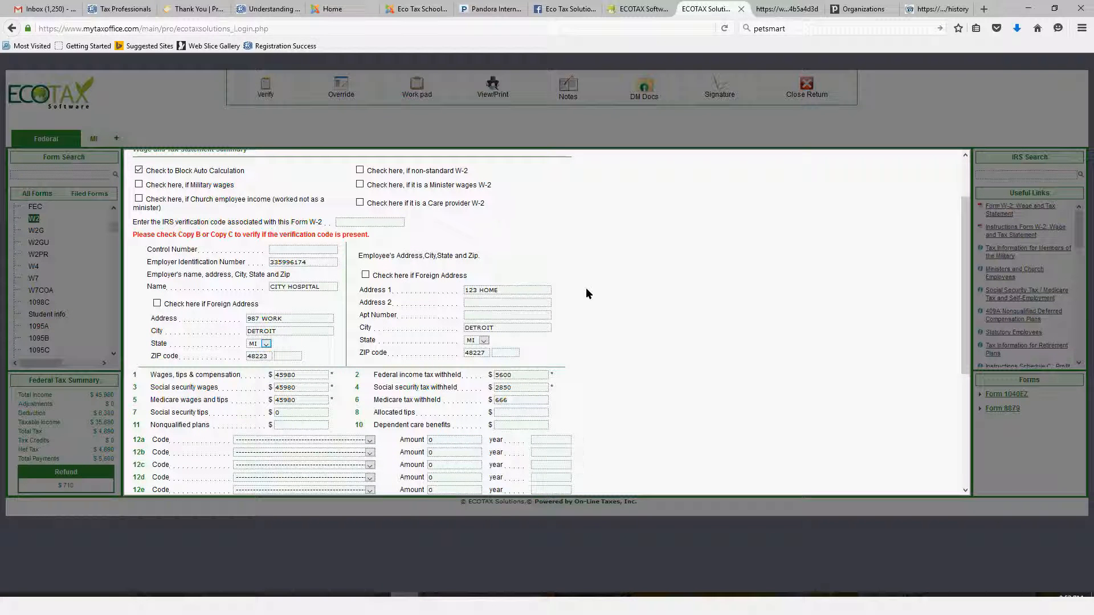
pyautogui.scroll(-4, 625, 266)
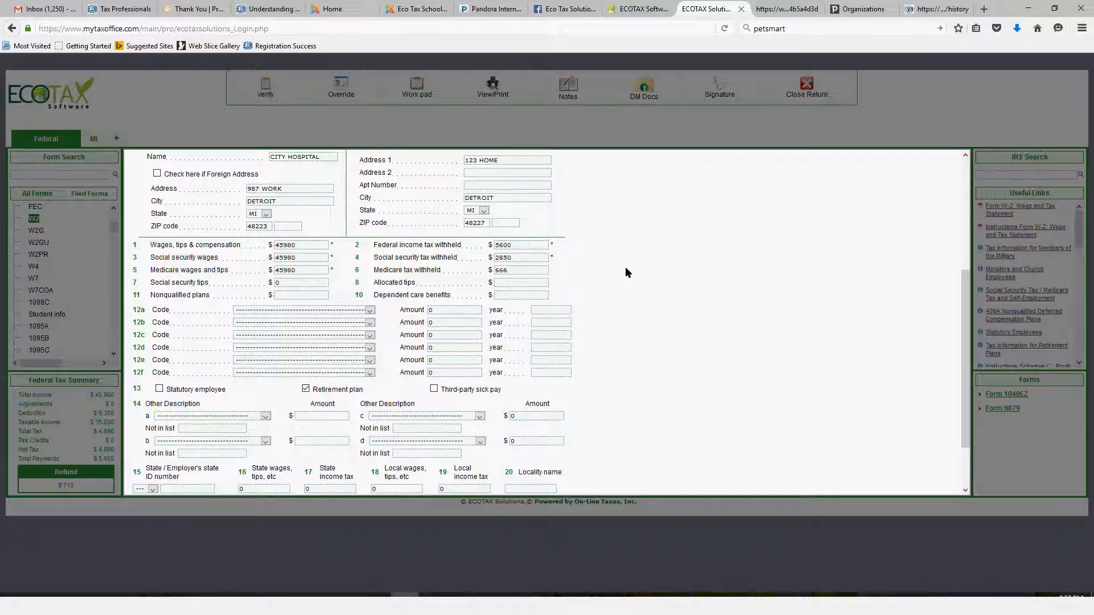
pyautogui.scroll(-2, 625, 267)
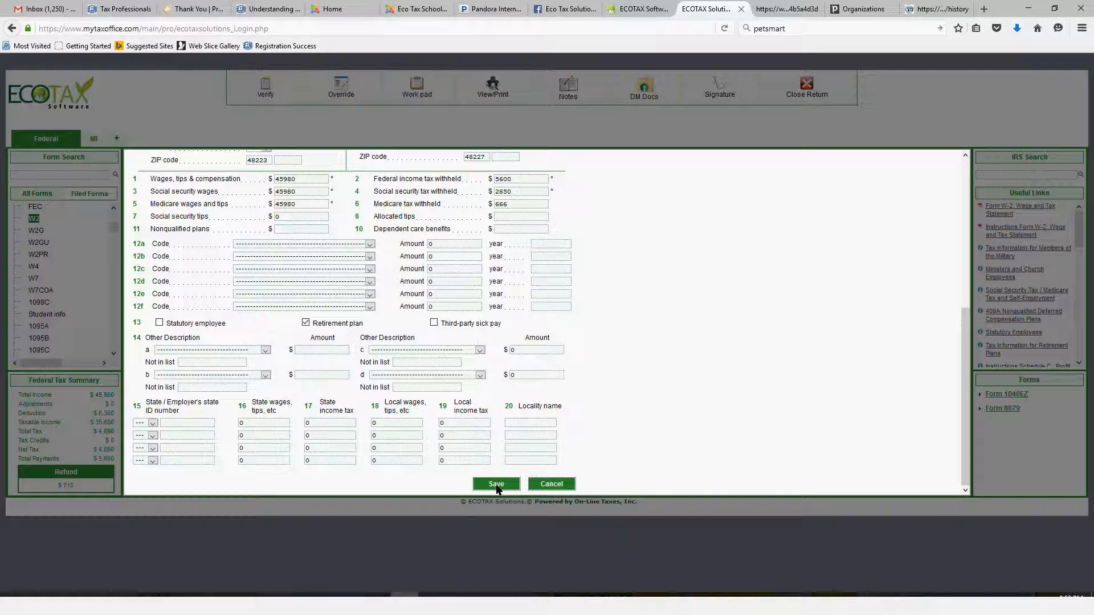
pyautogui.click(496, 484)
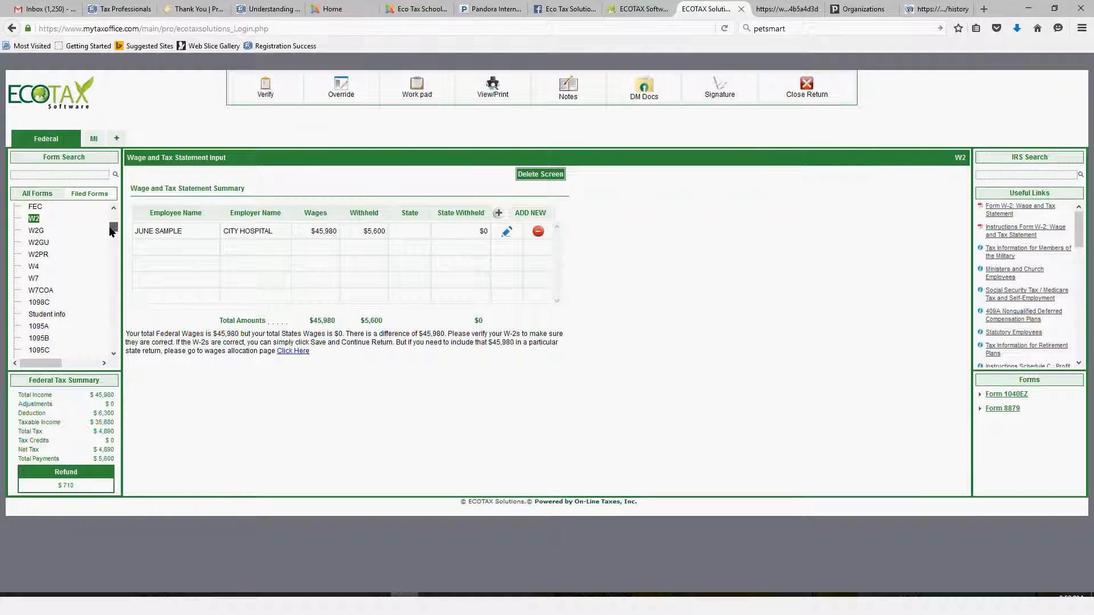
# Verify the return for federal errors and close the Federal and State Messages
pyautogui.moveTo(109, 226); pyautogui.dragTo(127, 197)
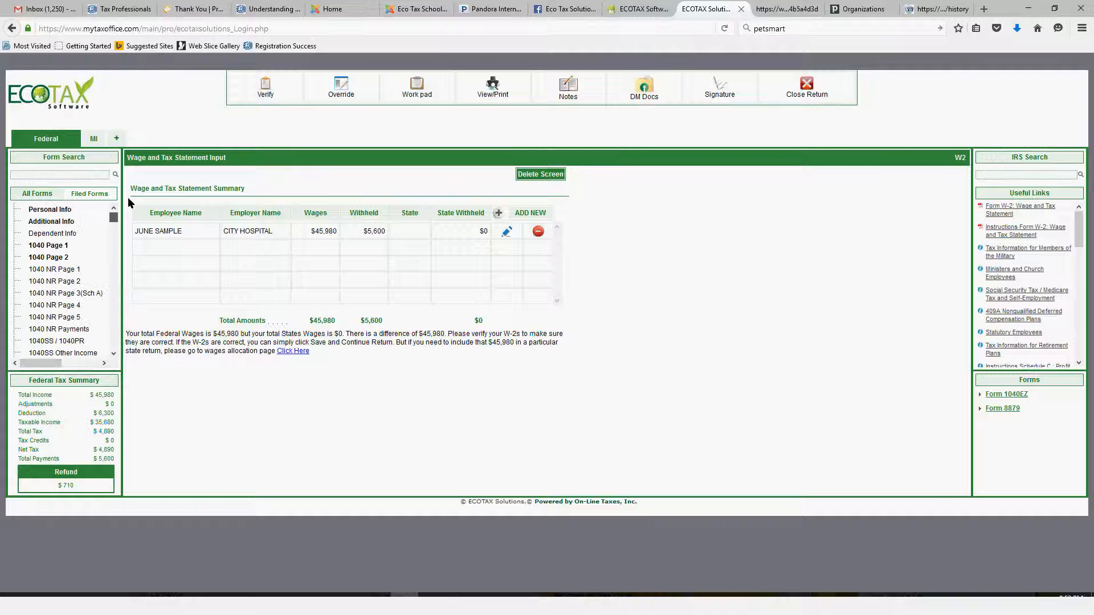
pyautogui.click(269, 102)
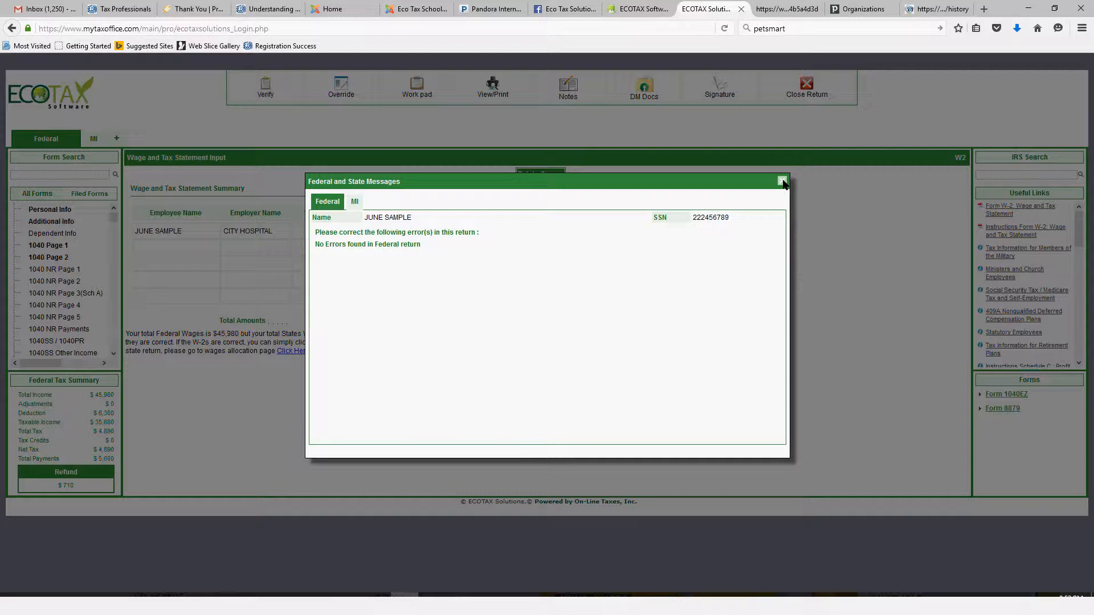
pyautogui.click(783, 182)
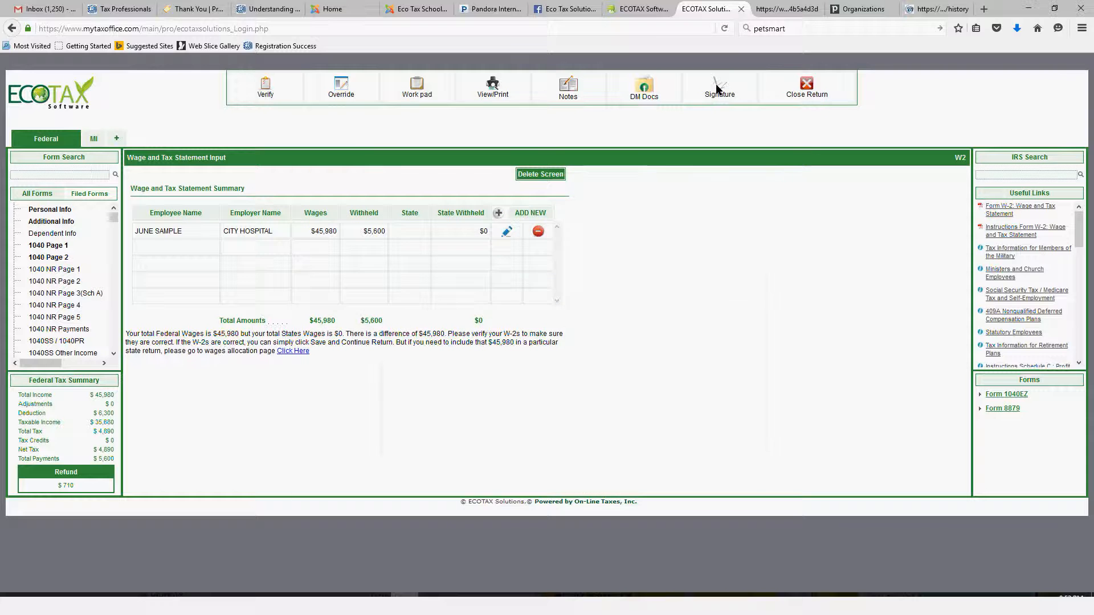
# Replace the primary taxpayer's customer signature with a newly drawn one, clearing the first attempt, and save it
pyautogui.click(717, 129)
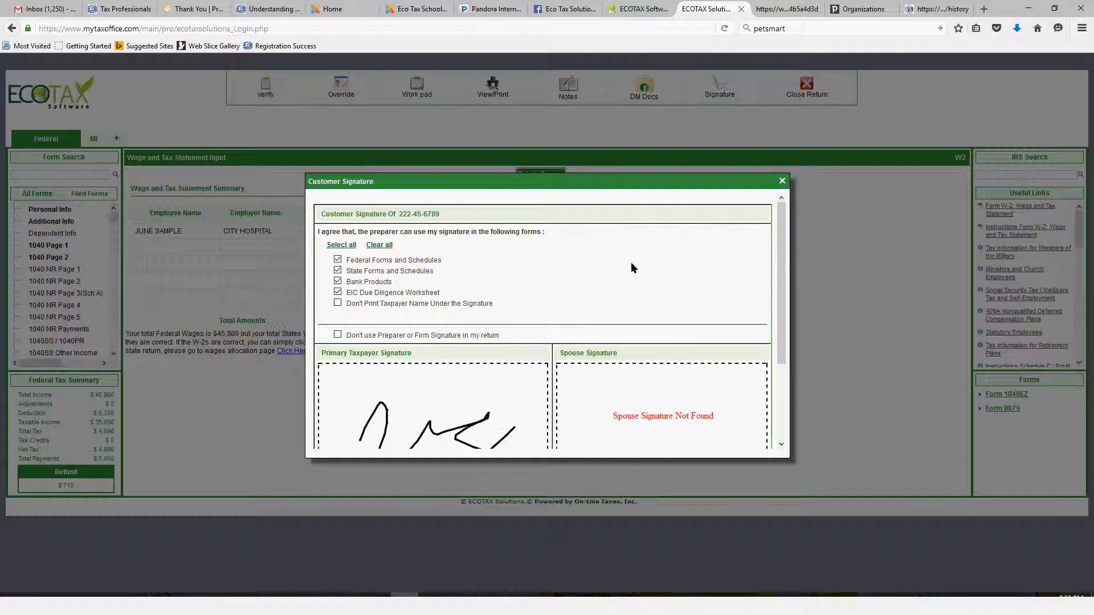
pyautogui.scroll(-2, 631, 267)
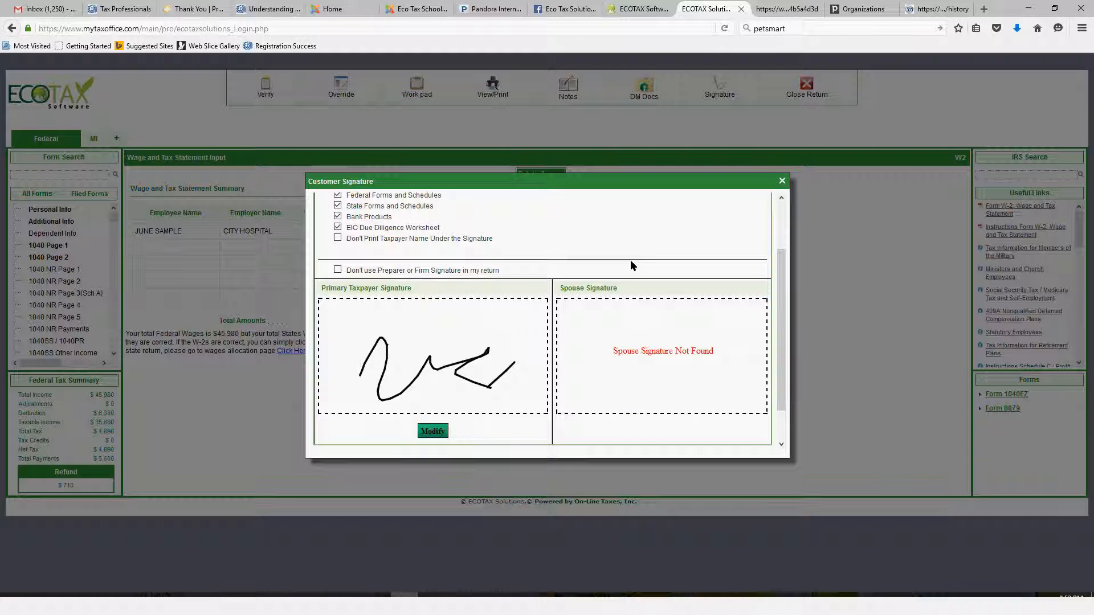
pyautogui.scroll(-1, 631, 266)
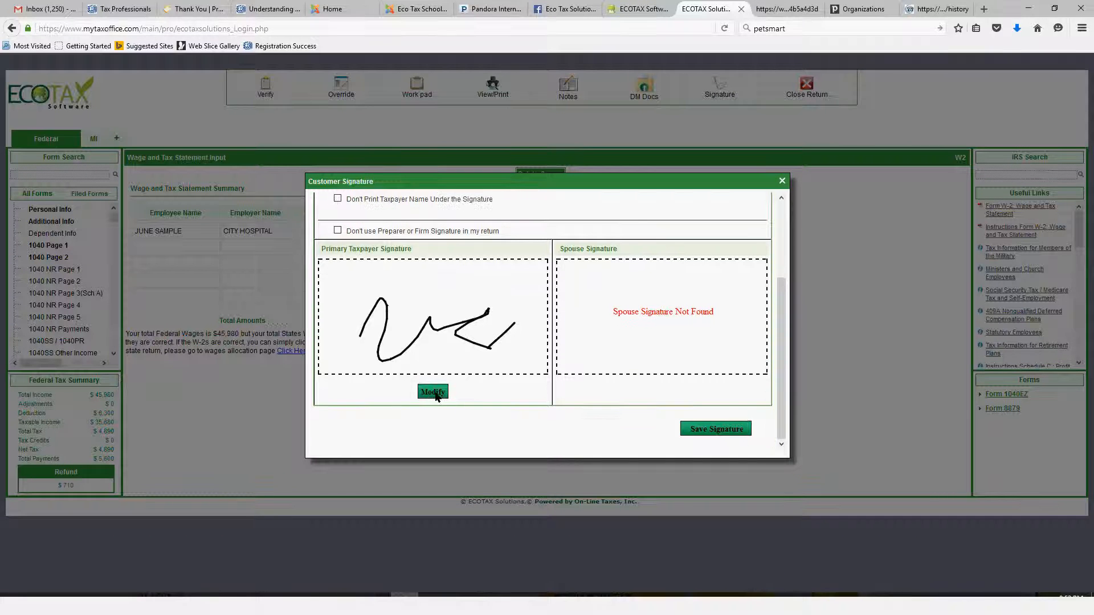
pyautogui.click(434, 393)
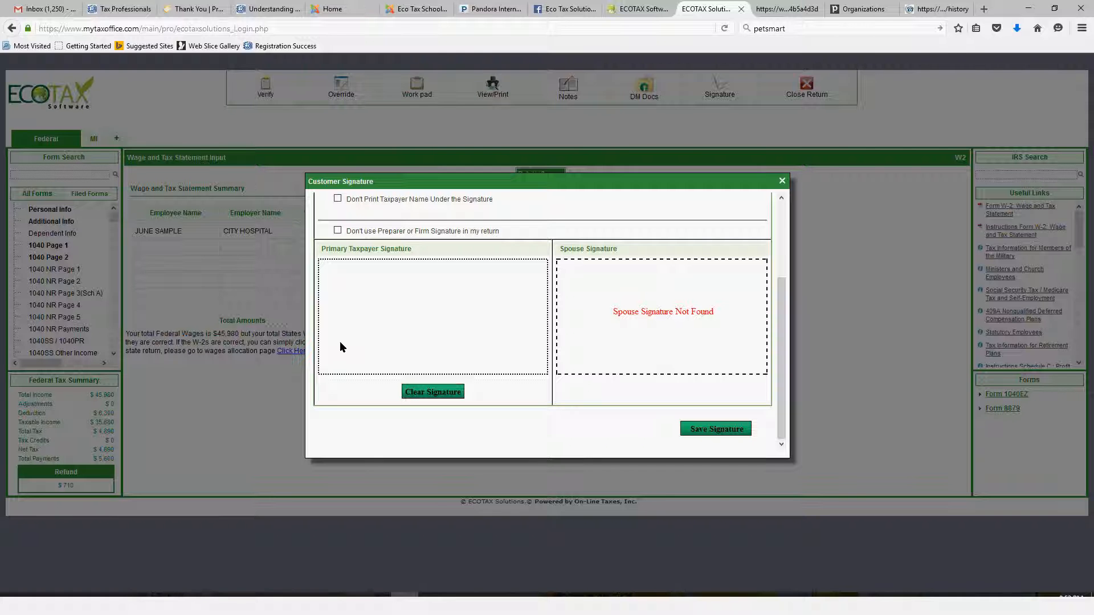
pyautogui.moveTo(339, 347)
pyautogui.mouseDown()
pyautogui.moveTo(360, 314)
pyautogui.moveTo(459, 307)
pyautogui.moveTo(469, 318)
pyautogui.mouseUp()
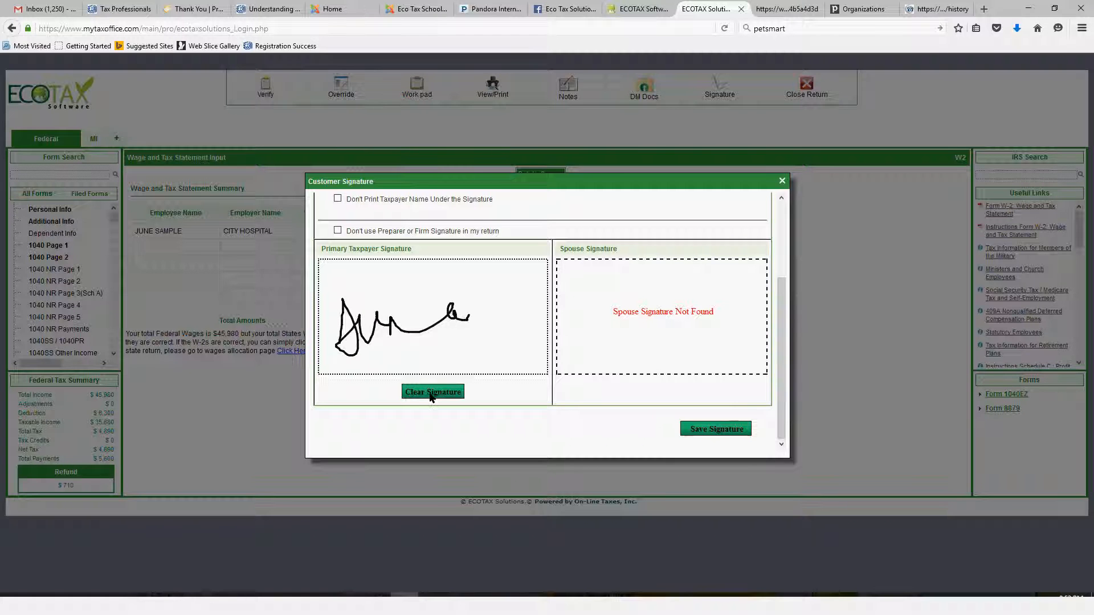
pyautogui.click(432, 393)
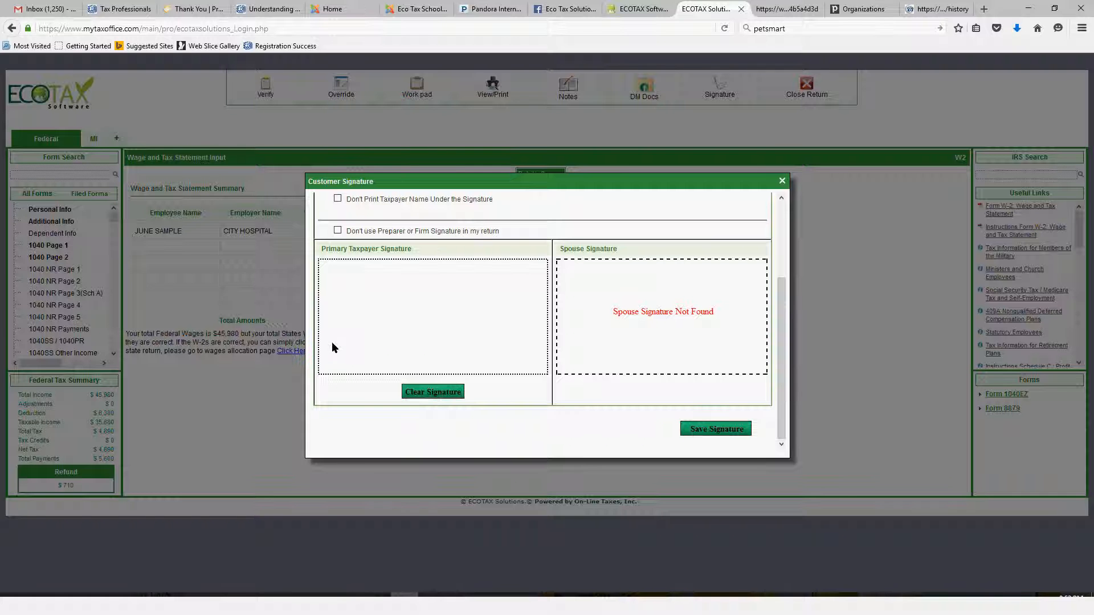
pyautogui.click(331, 342)
pyautogui.moveTo(361, 335); pyautogui.dragTo(466, 317)
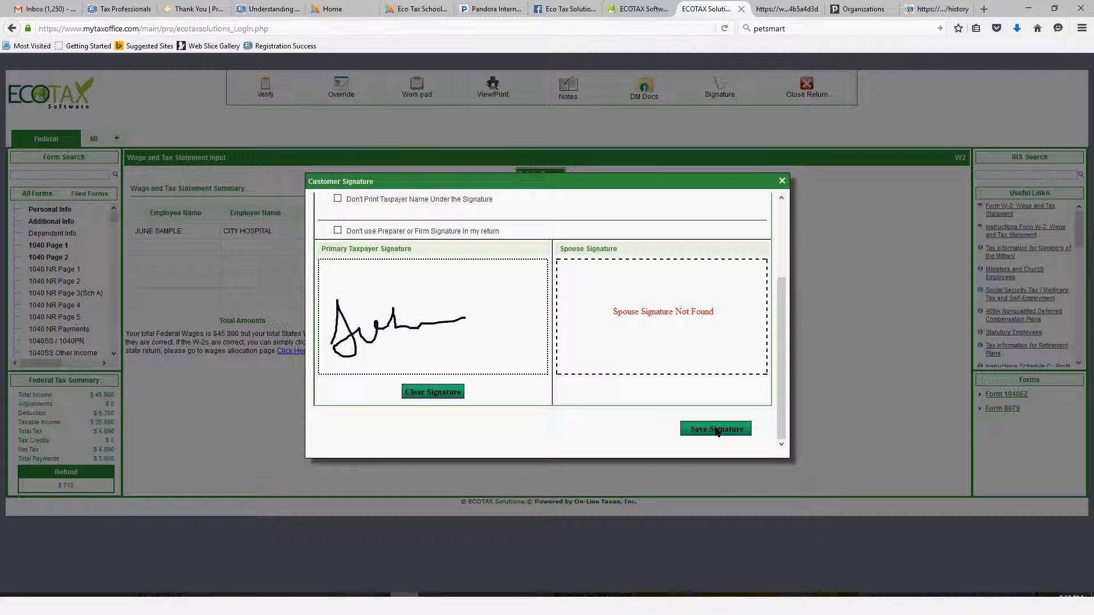
pyautogui.click(717, 431)
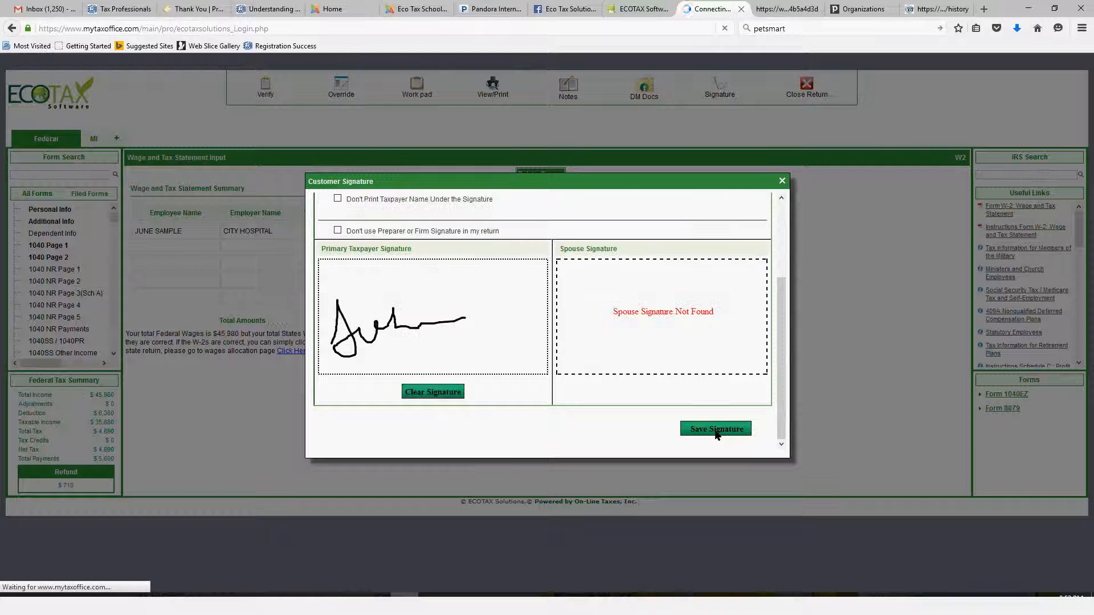
pyautogui.scroll(-3, 710, 289)
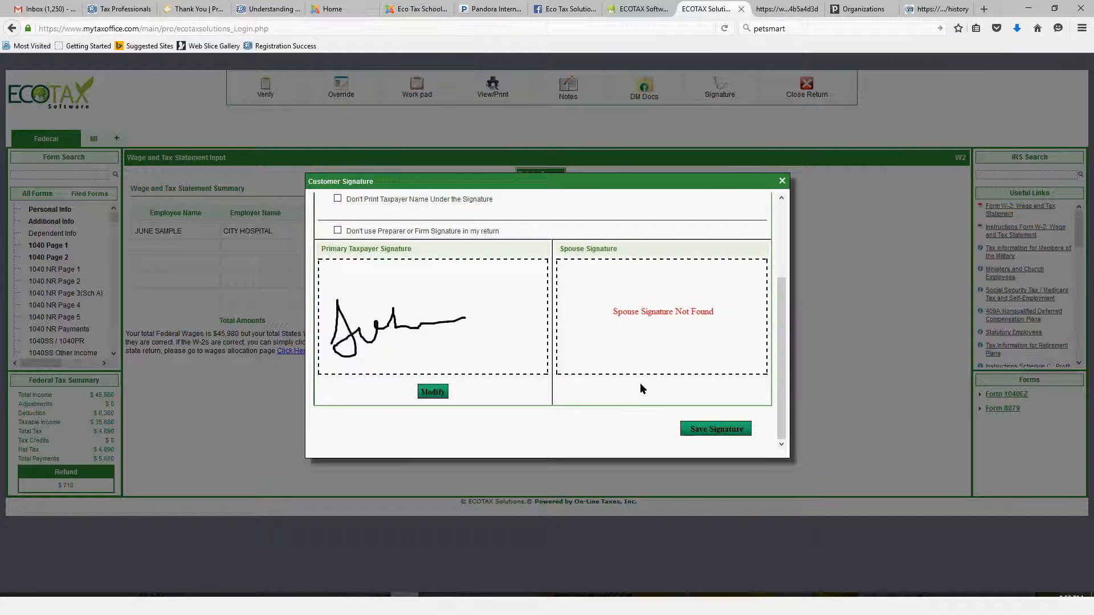
# Check the forms authorized for the customer signature, close the signature dialog and verify the return again
pyautogui.scroll(3, 338, 261)
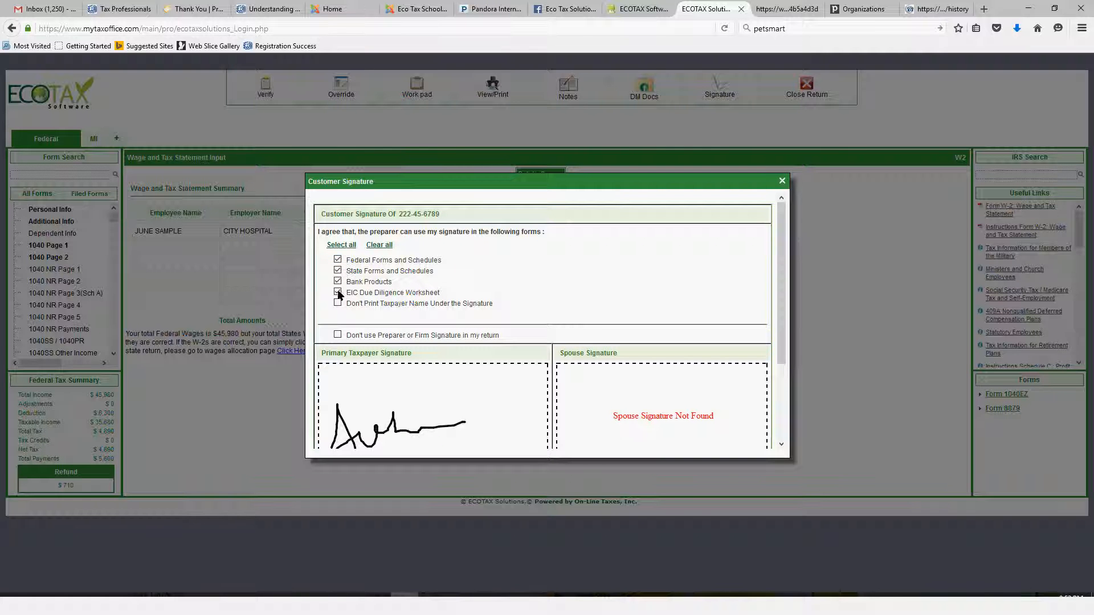
pyautogui.click(782, 182)
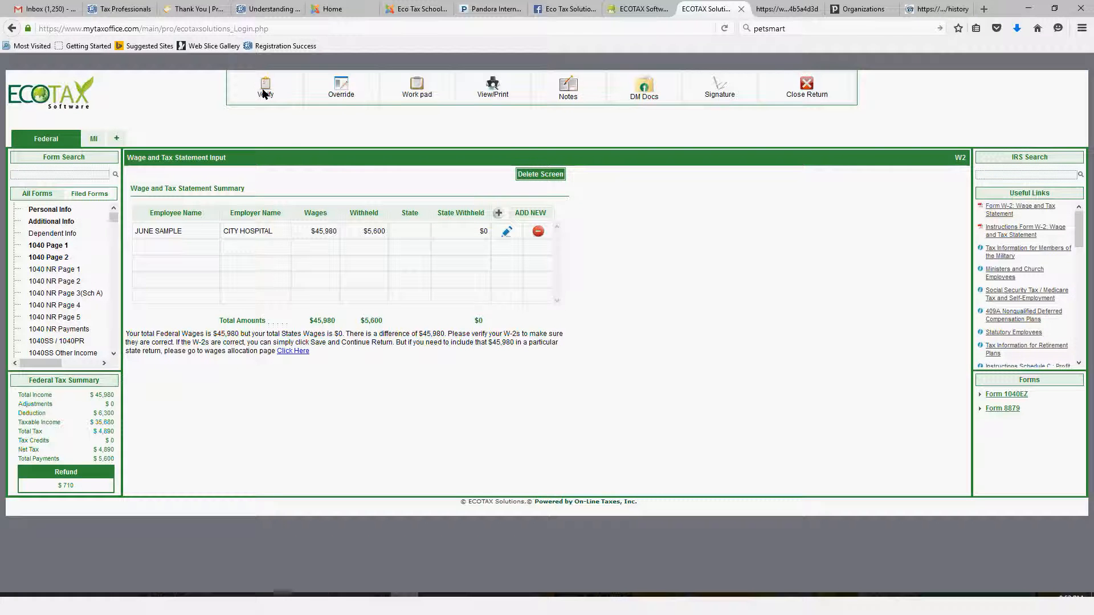
pyautogui.click(272, 104)
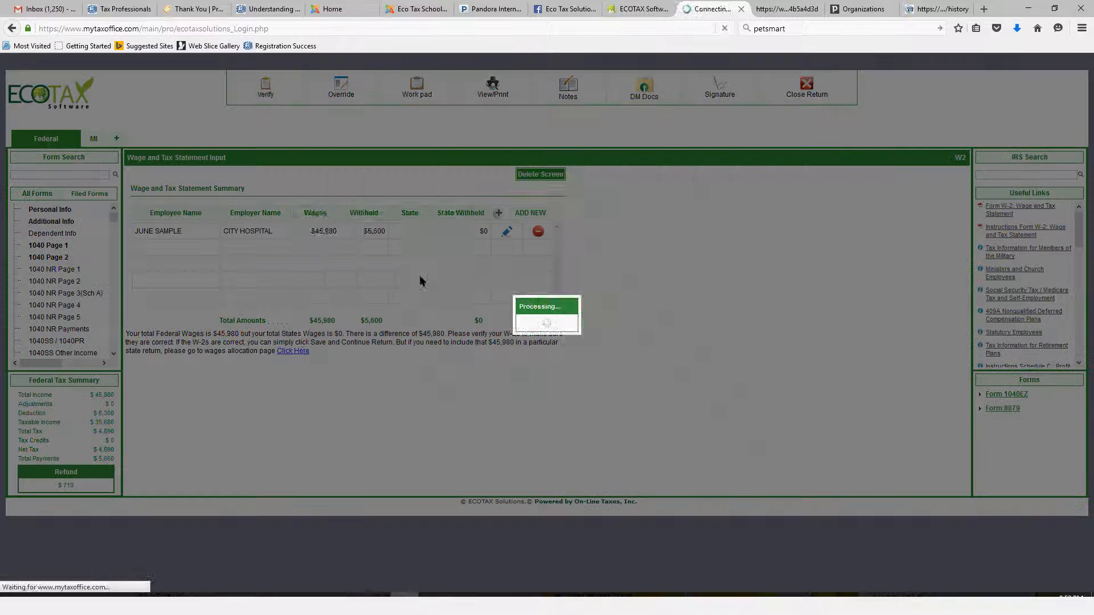
pyautogui.click(782, 181)
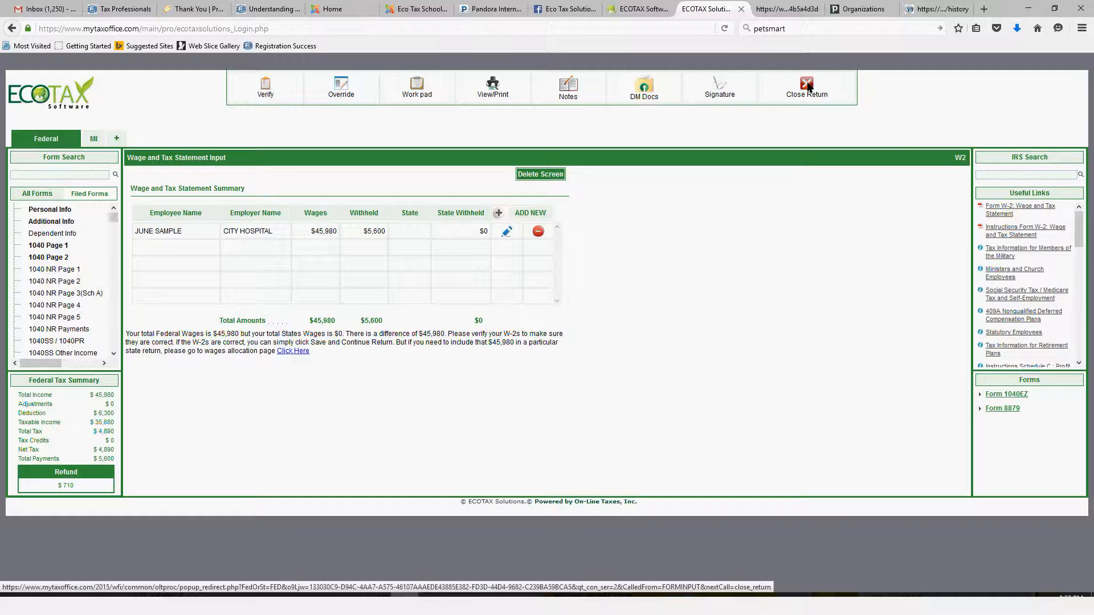
# Close the return, confirming the closure, and update its return stage as COMPLETED in Manage Returns
pyautogui.click(807, 85)
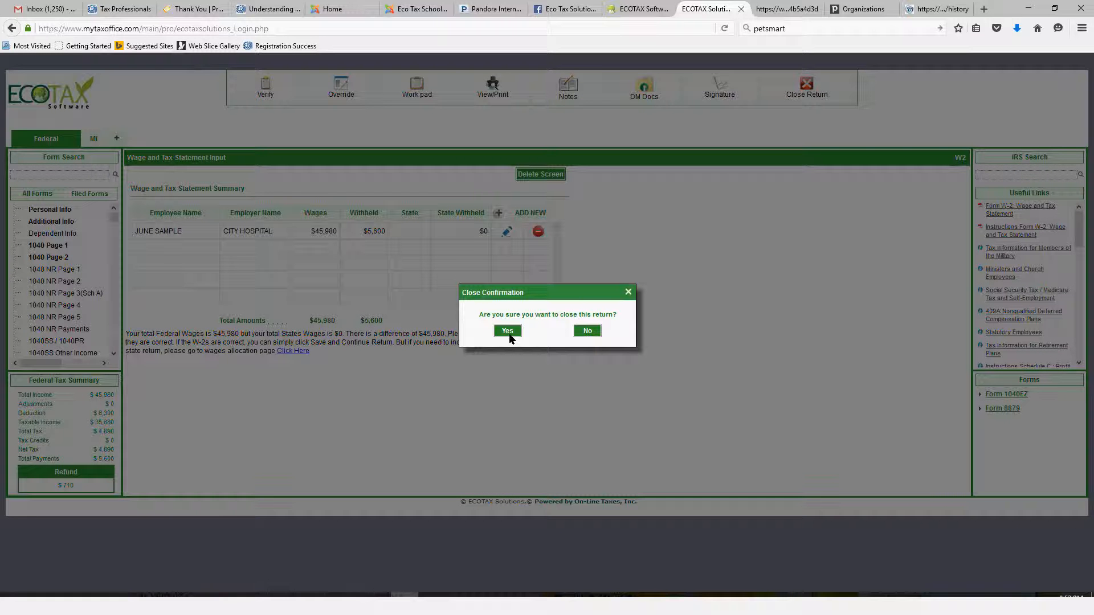
pyautogui.click(509, 333)
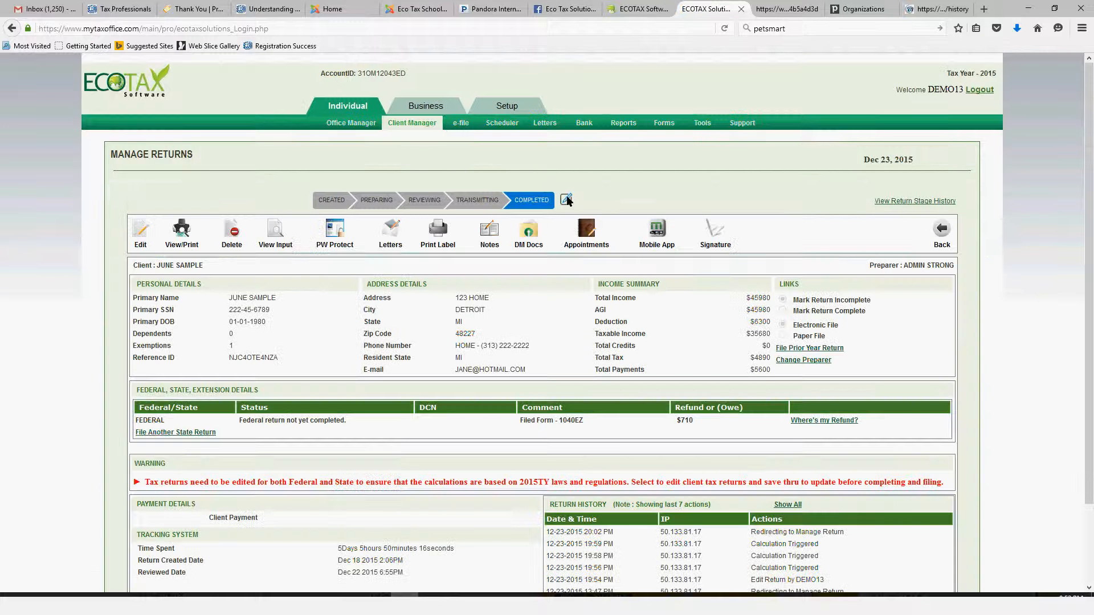
pyautogui.click(566, 199)
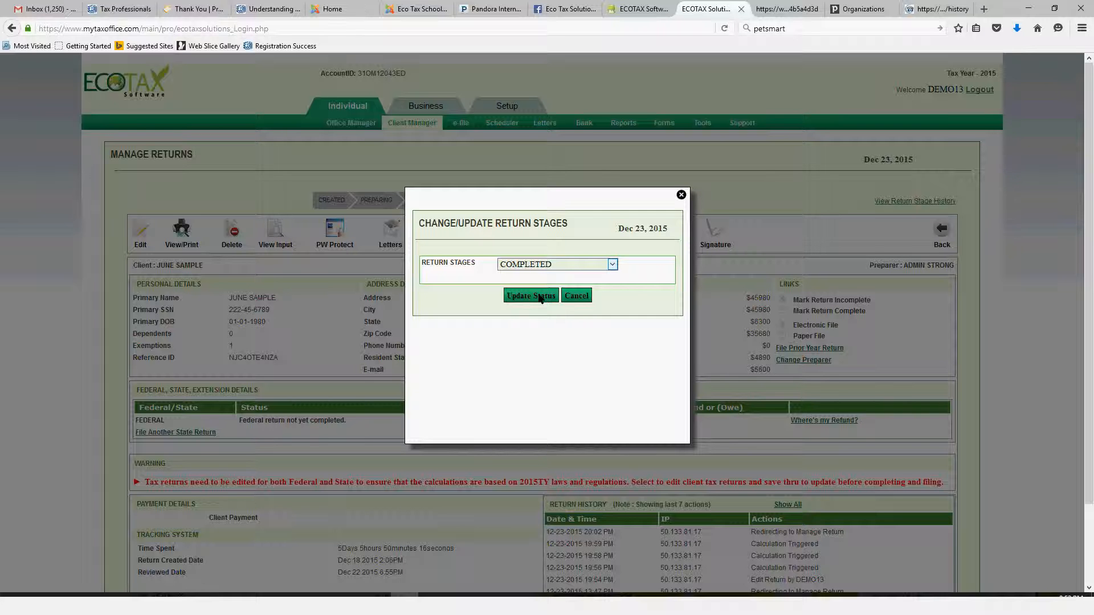
pyautogui.click(533, 296)
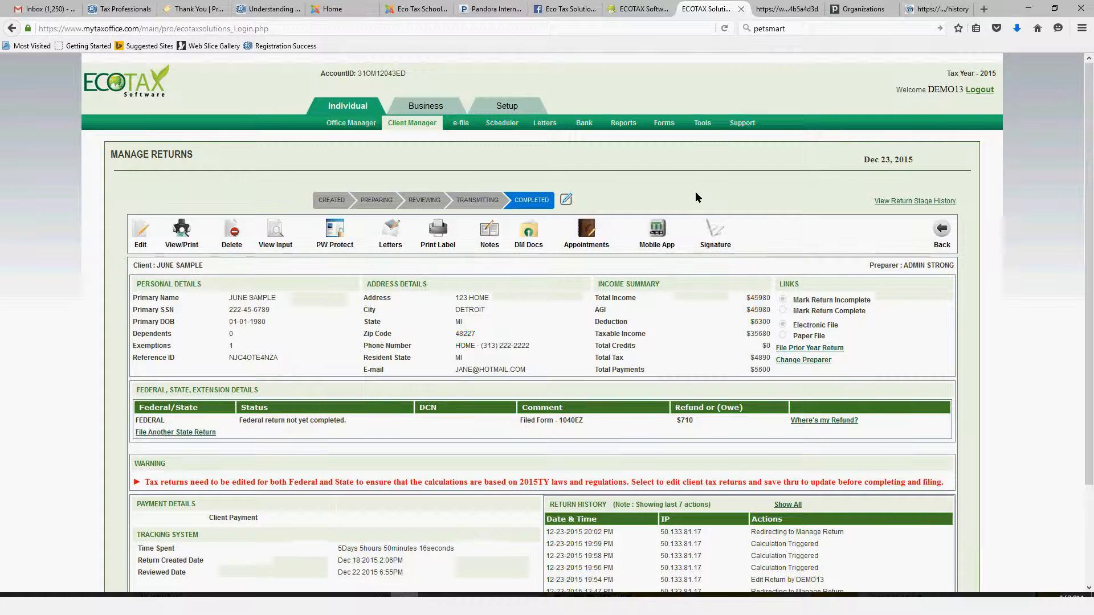
pyautogui.scroll(-3, 353, 385)
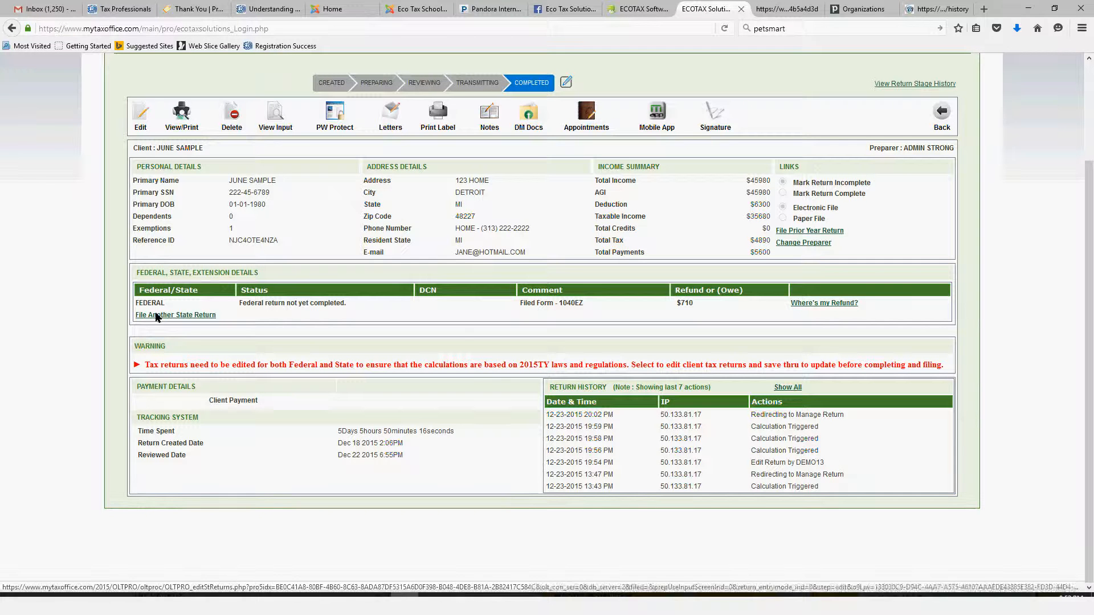
pyautogui.doubleClick(679, 304)
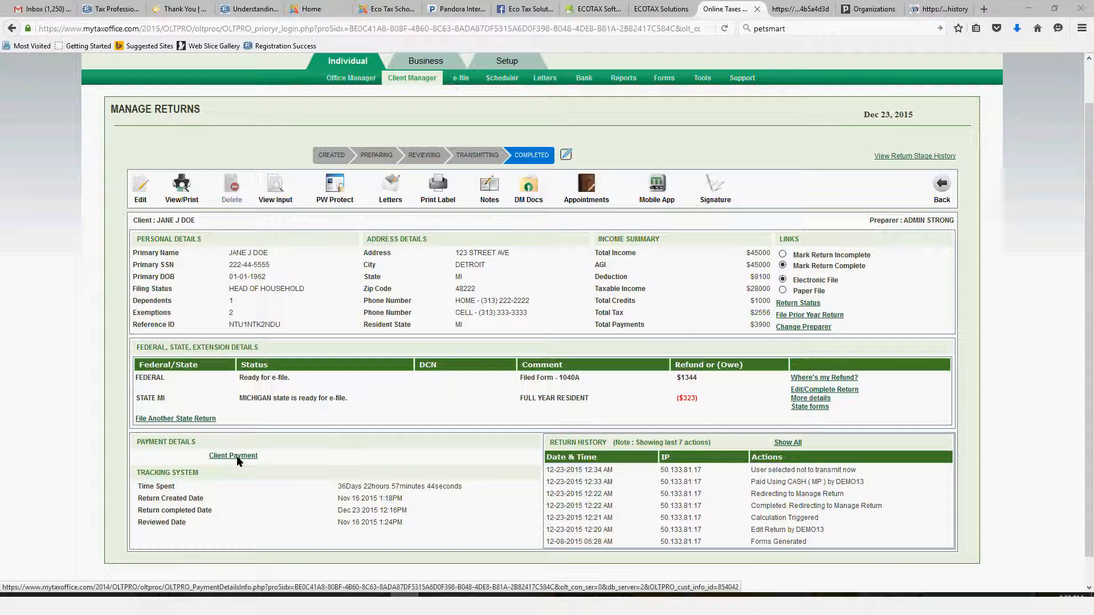
# Open the 2014 client's Master Payment invoice for editing and review its preparer discounts and additional charges without changing them
pyautogui.click(237, 456)
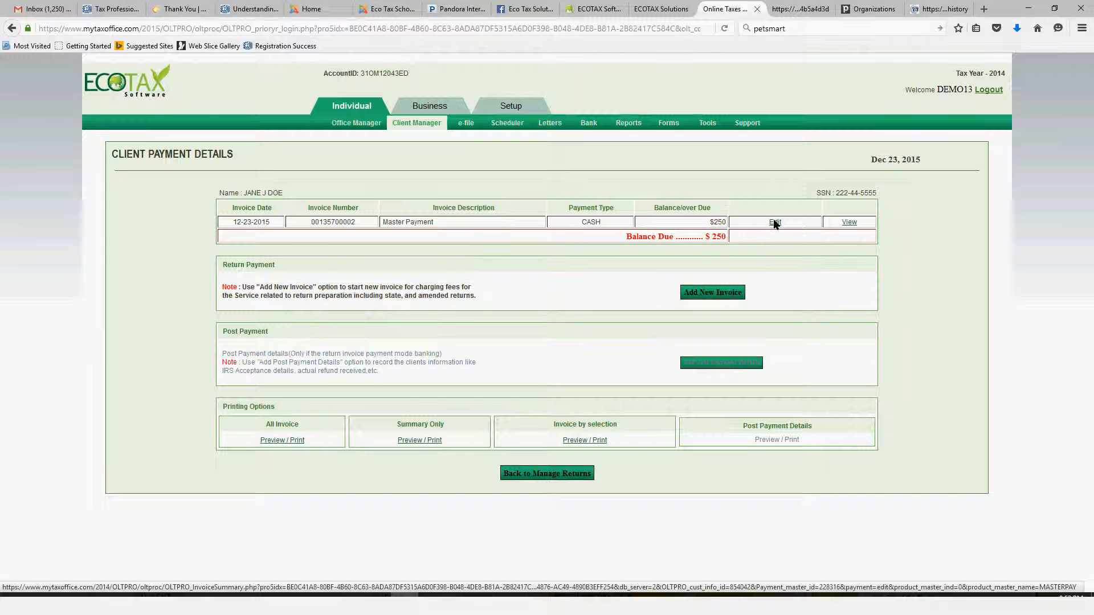
pyautogui.click(775, 222)
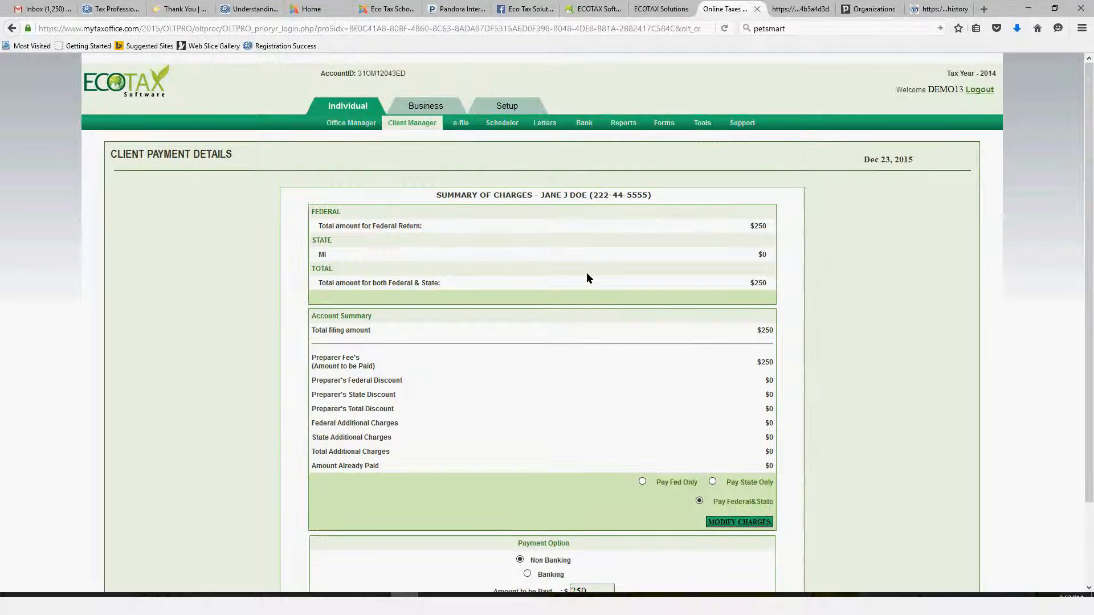
pyautogui.scroll(-3, 587, 275)
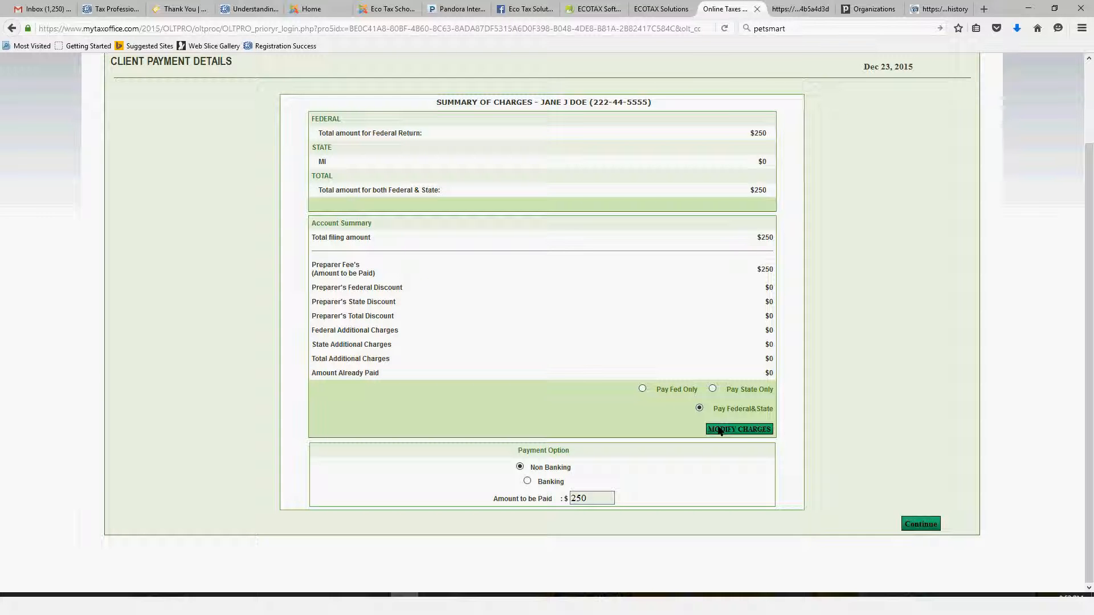
pyautogui.click(719, 430)
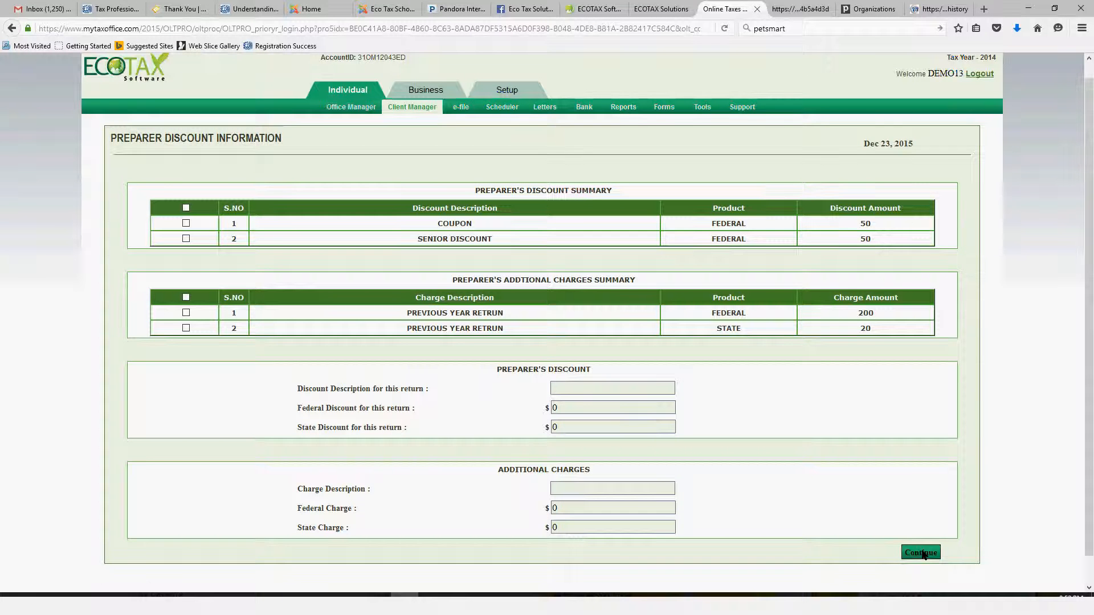
pyautogui.click(922, 553)
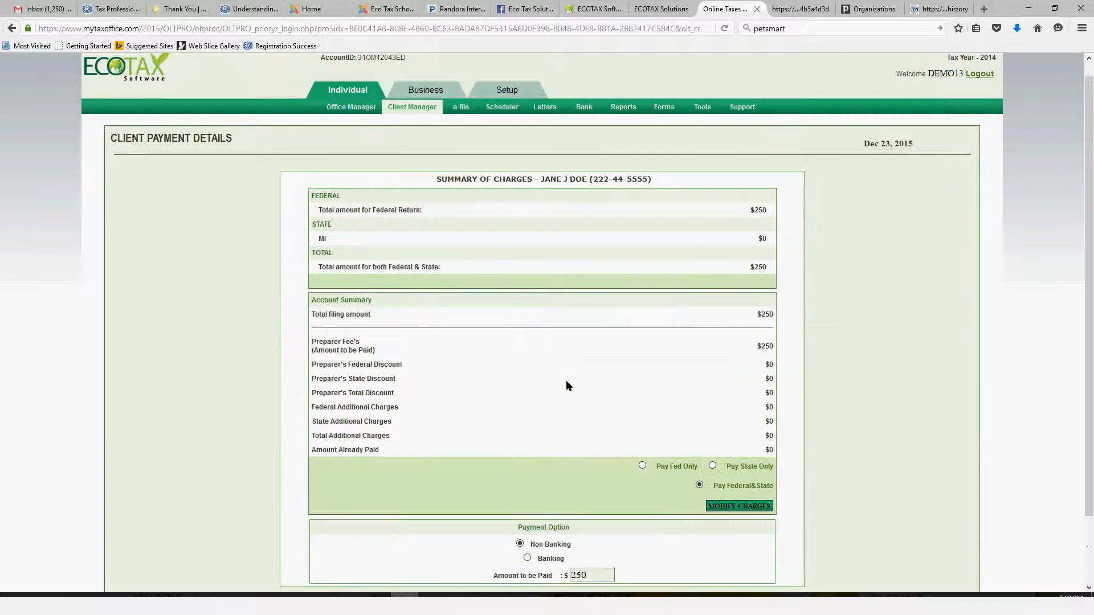
# Continue with the non-banking Federal & State payment and try to save it as $250 paid by cash, without e-filing
pyautogui.scroll(-3, 565, 378)
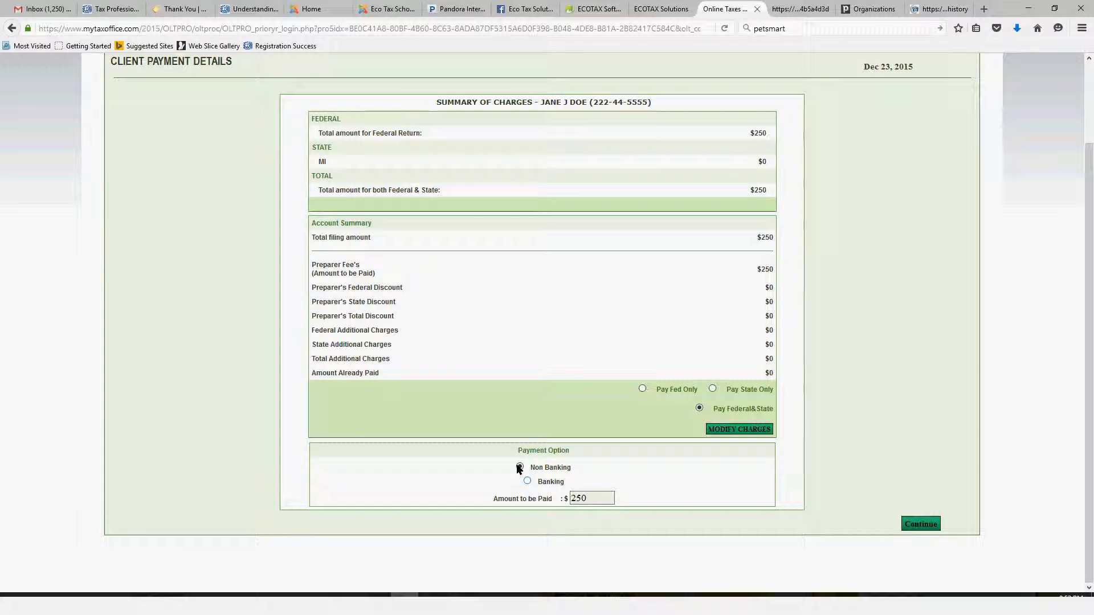
pyautogui.click(929, 526)
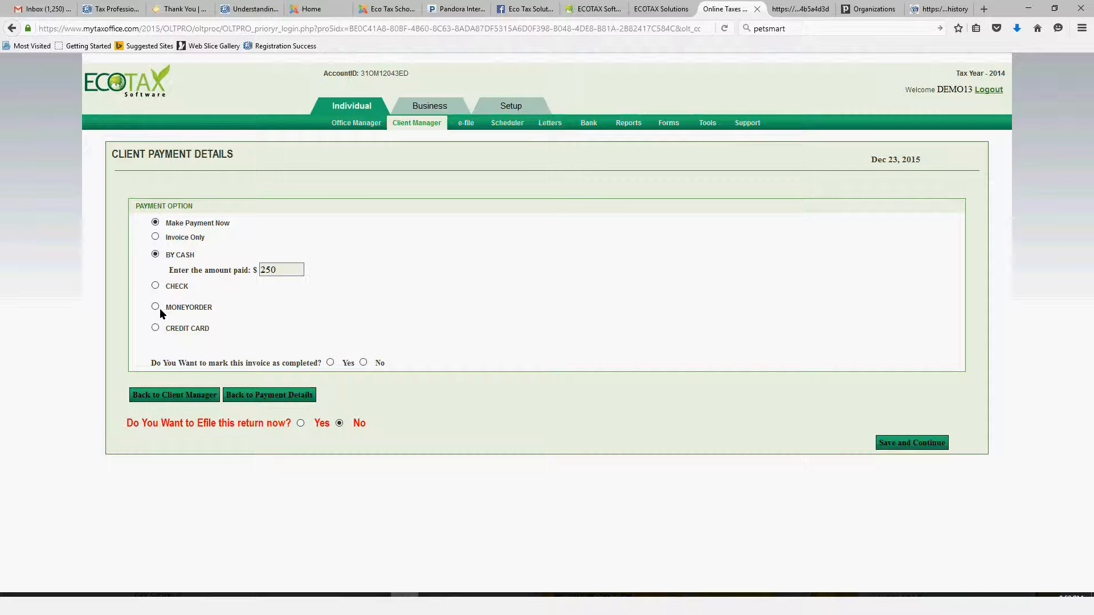
pyautogui.click(918, 448)
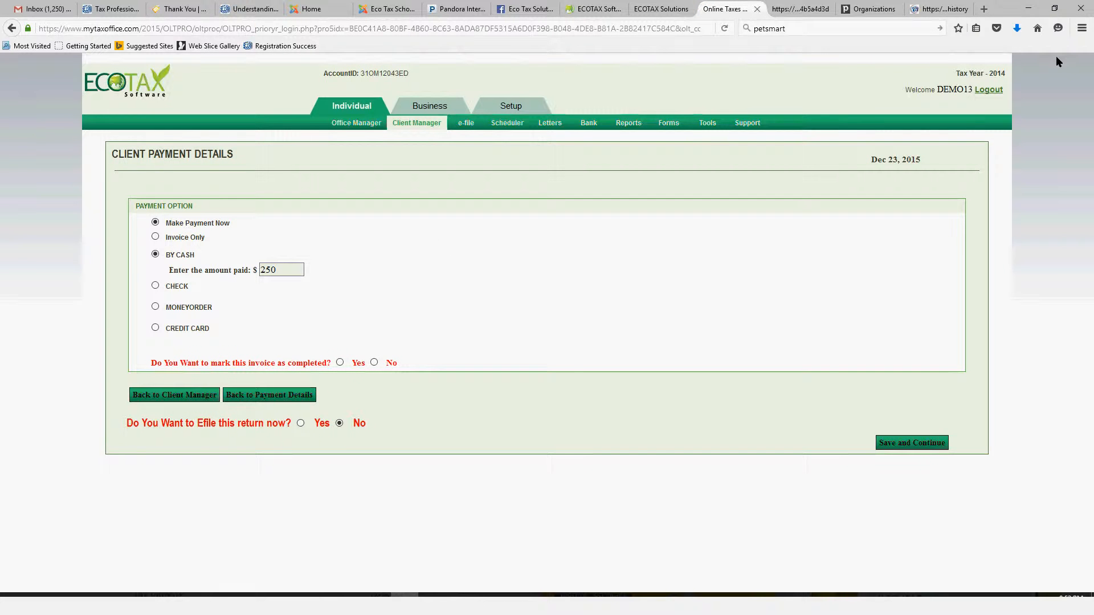